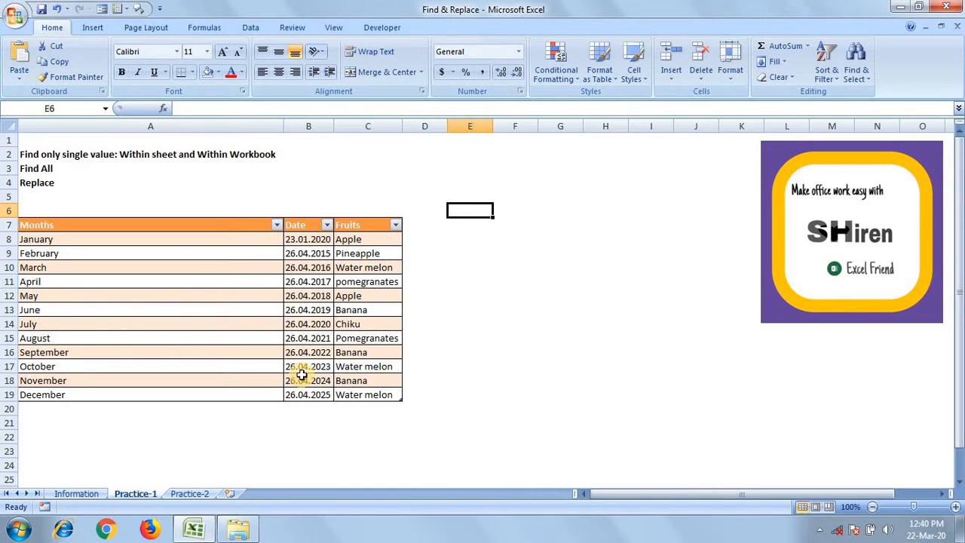
pyautogui.hotkey('ctrl', 'f')
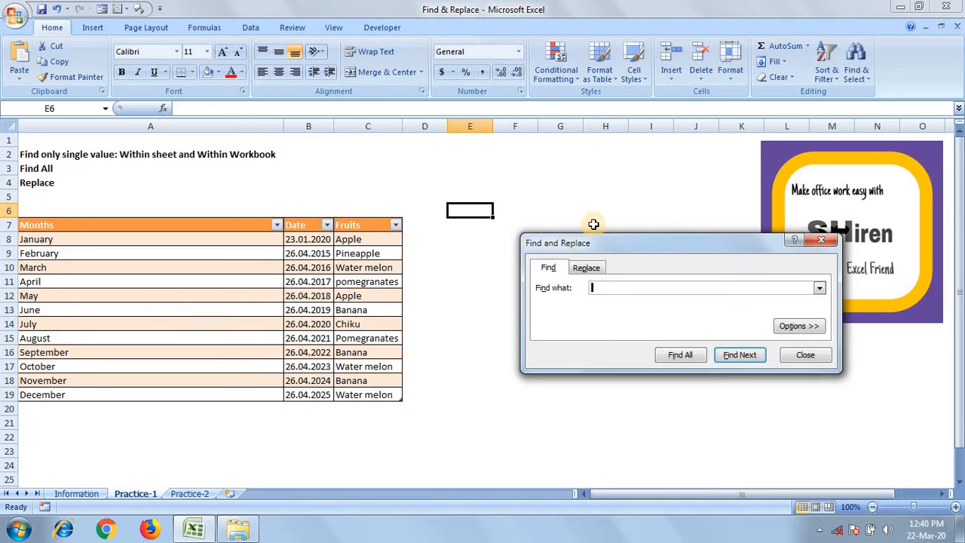
pyautogui.moveTo(573, 235); pyautogui.dragTo(496, 204)
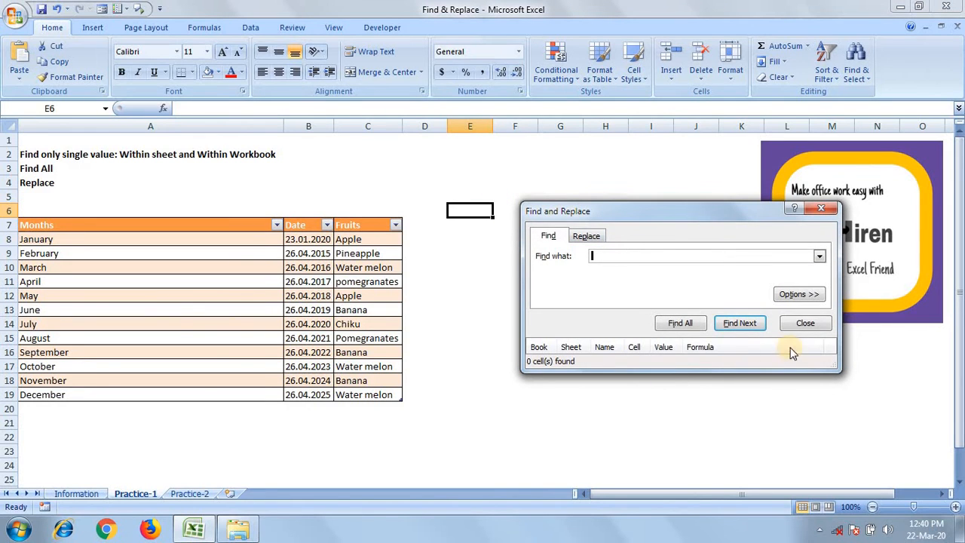
pyautogui.click(822, 323)
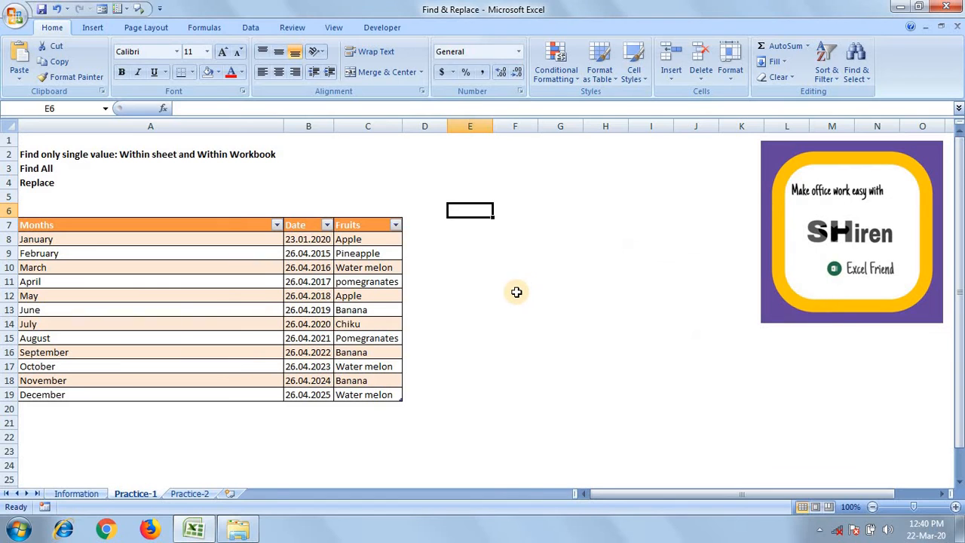
# Step: Try to find the next cell containing "Banana" on the Practice-1 sheet
pyautogui.hotkey('ctrl', 'f')
pyautogui.moveTo(636, 229); pyautogui.dragTo(571, 215)
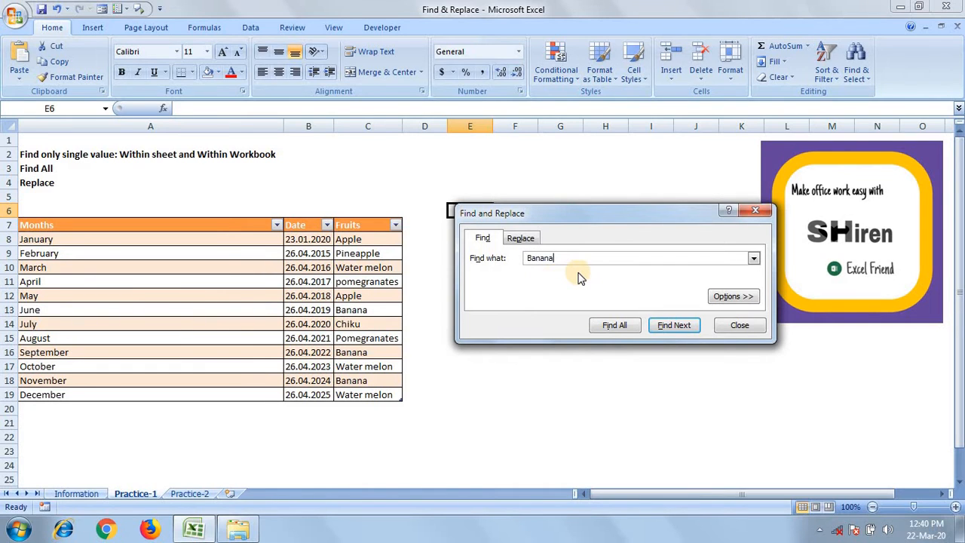
pyautogui.moveTo(557, 258); pyautogui.dragTo(487, 258)
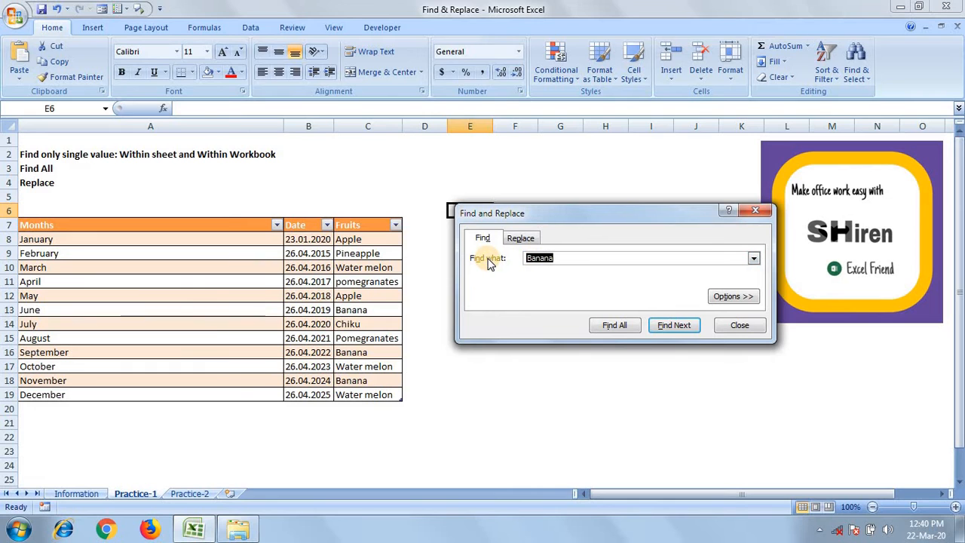
pyautogui.click(680, 328)
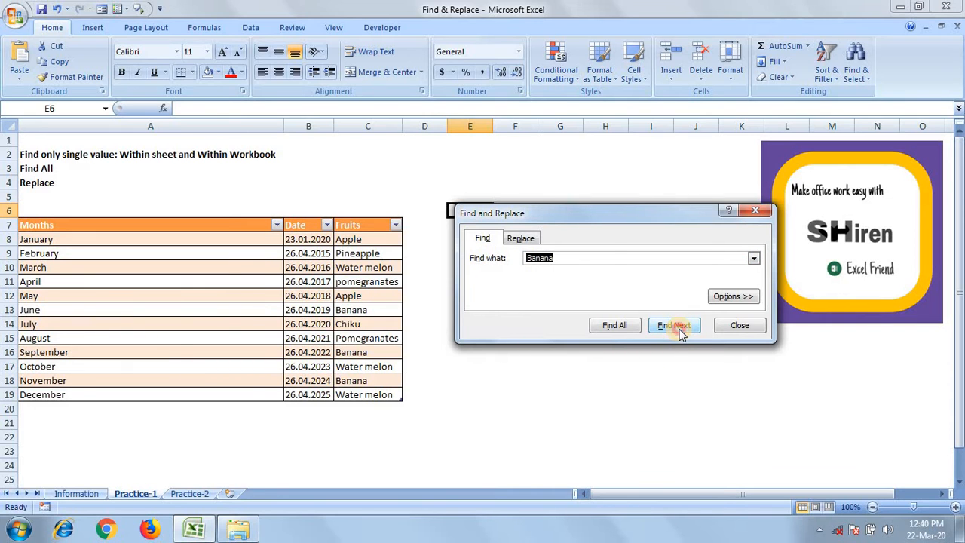
pyautogui.press('Return')
pyautogui.click(562, 257)
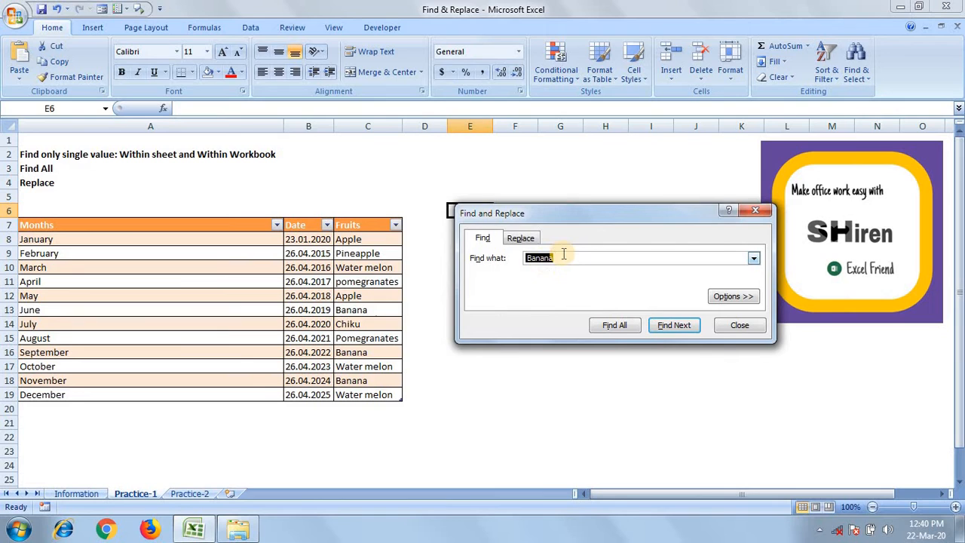
pyautogui.click(665, 330)
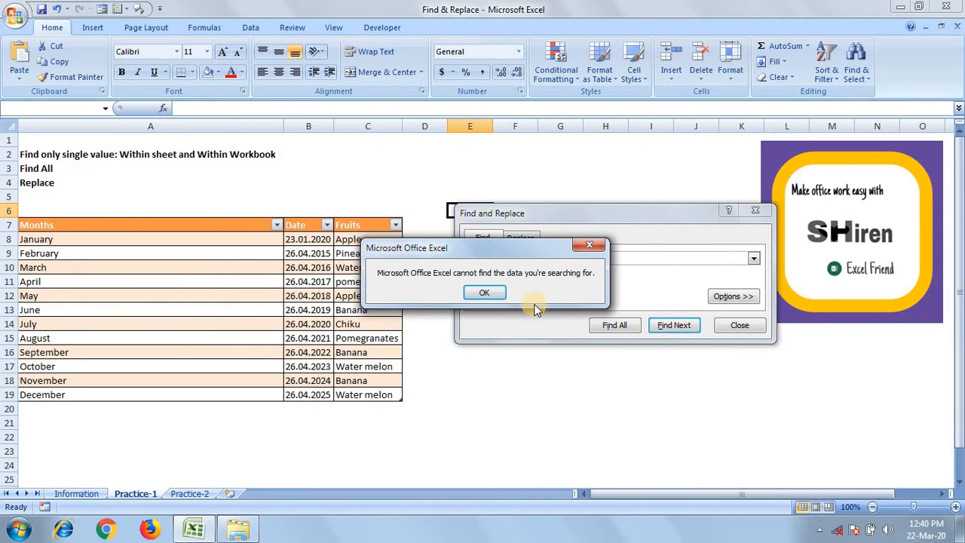
pyautogui.click(497, 295)
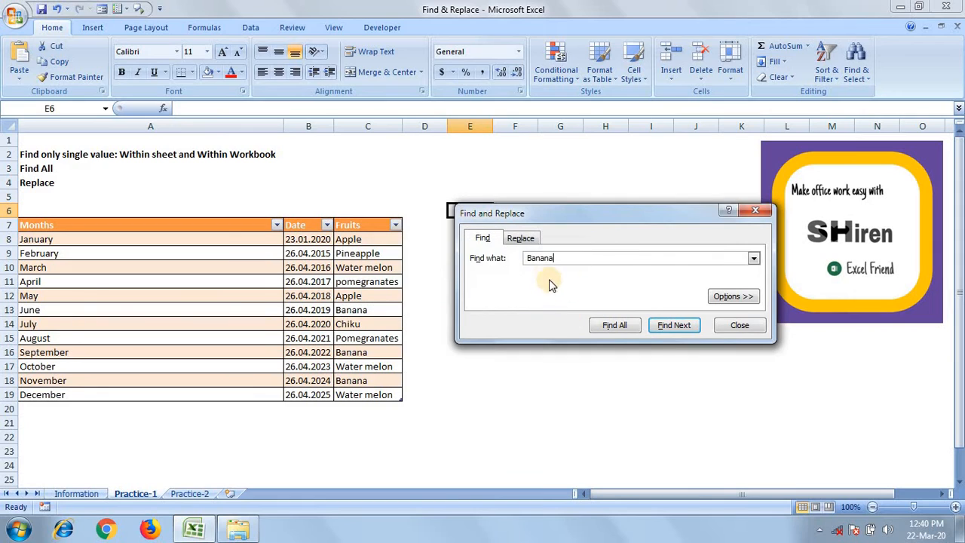
# Step: Re-enter "Banana" as the search term and step through its occurrences in the Fruits column one by one
pyautogui.moveTo(527, 258); pyautogui.dragTo(580, 361)
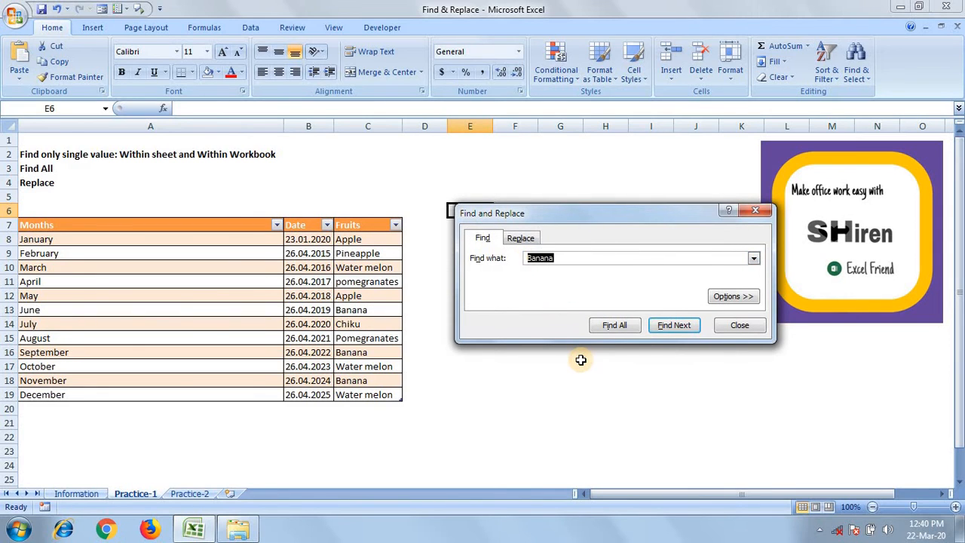
pyautogui.press('BackSpace')
pyautogui.write('Banan')
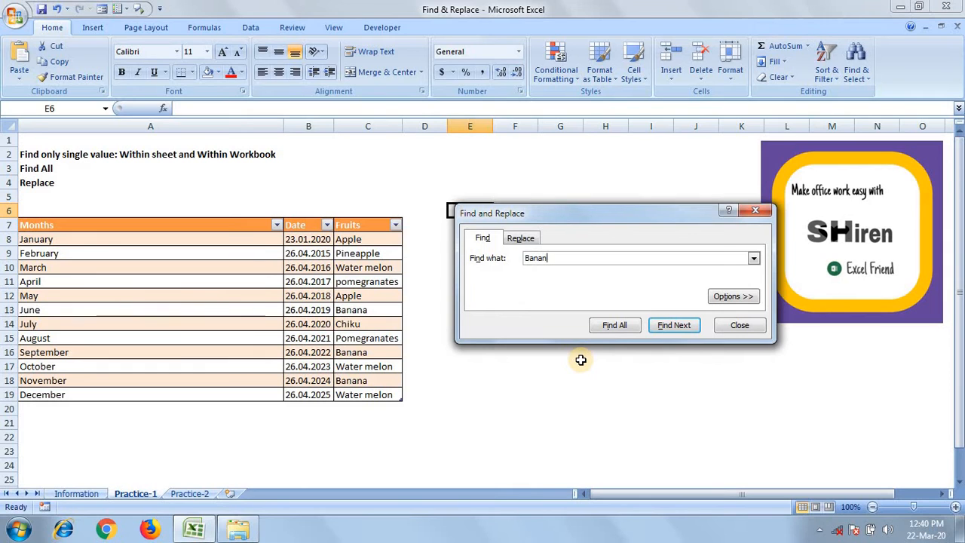
pyautogui.write('a')
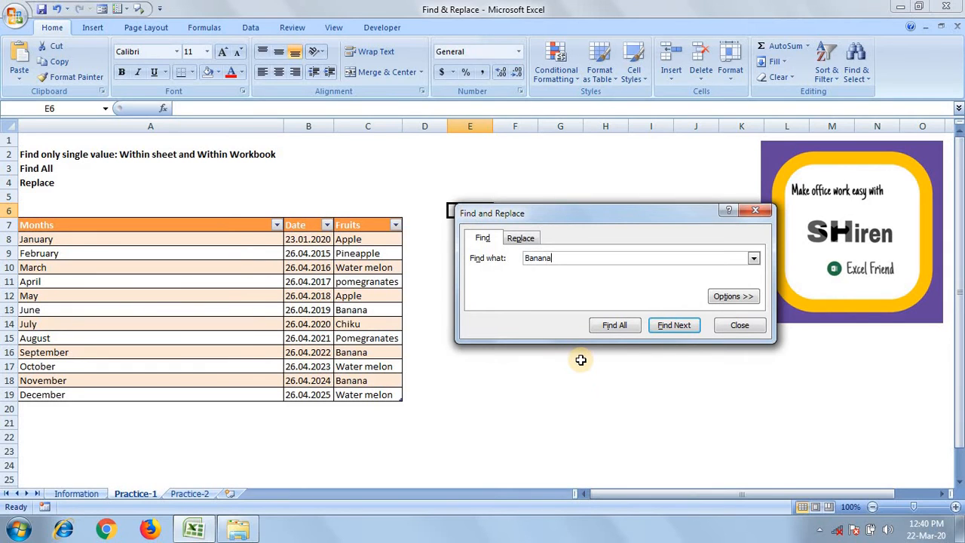
pyautogui.click(677, 329)
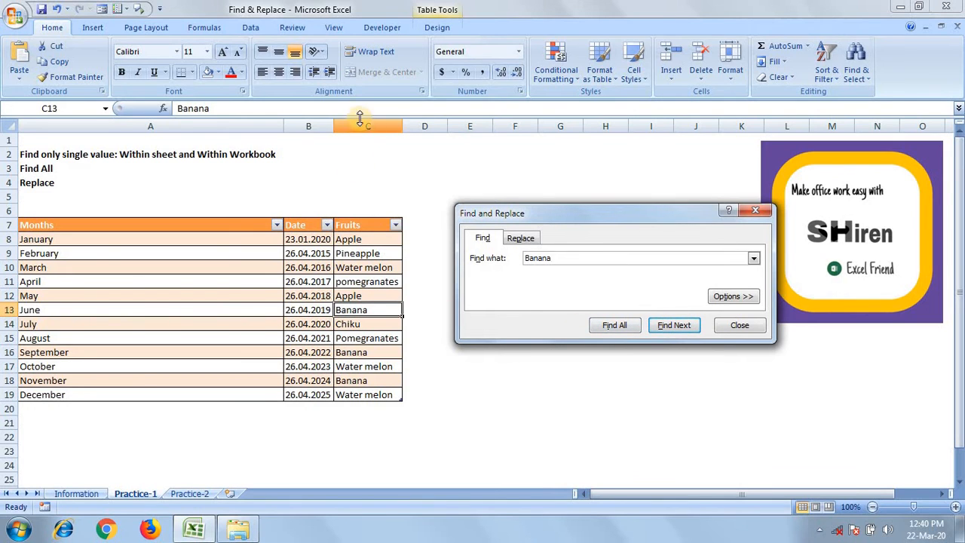
pyautogui.click(673, 326)
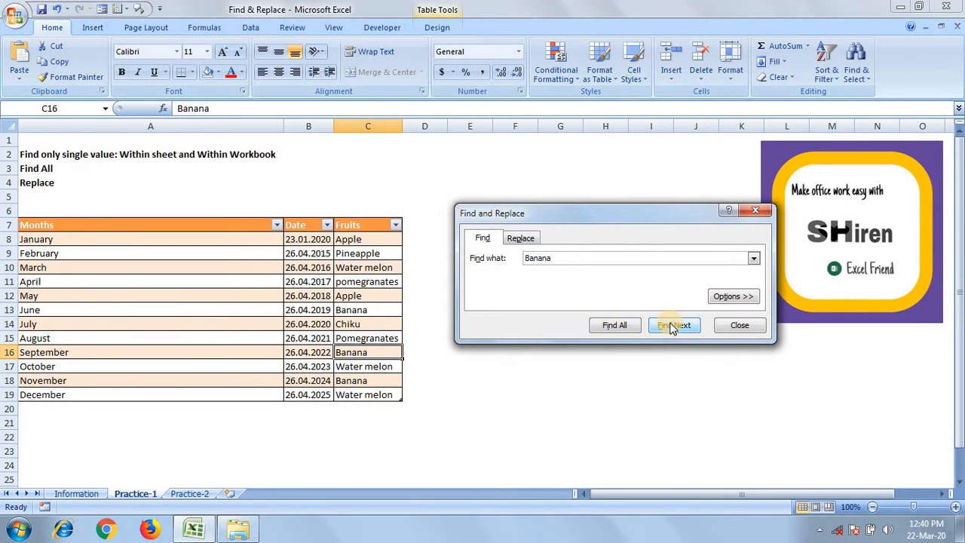
pyautogui.click(674, 328)
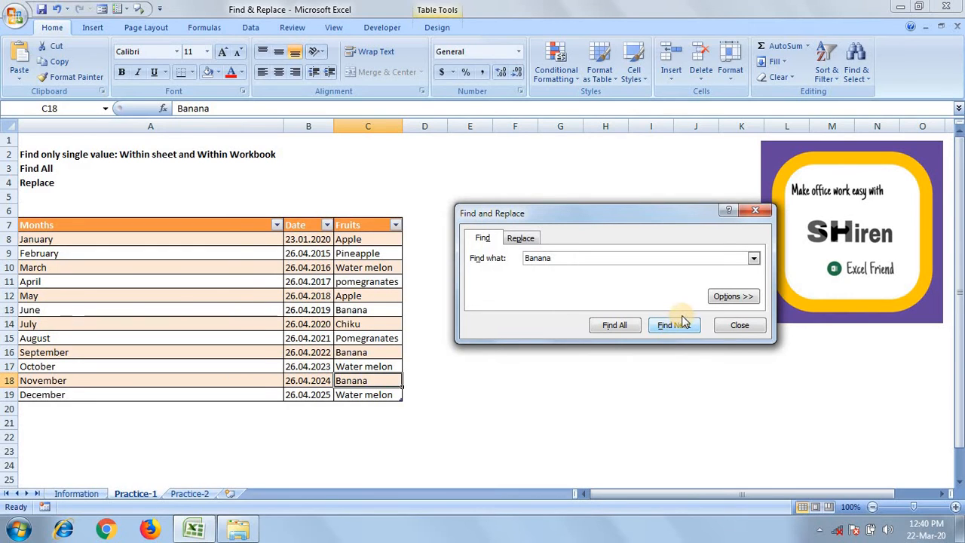
# Step: Widen the search scope to the whole workbook and find the next Banana entries on Practice-2
pyautogui.moveTo(562, 257); pyautogui.dragTo(509, 257)
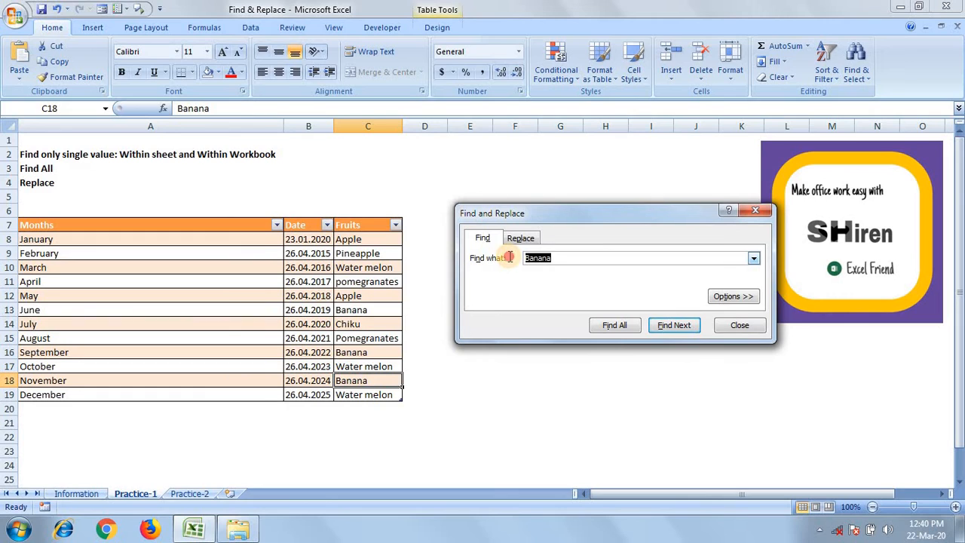
pyautogui.click(734, 297)
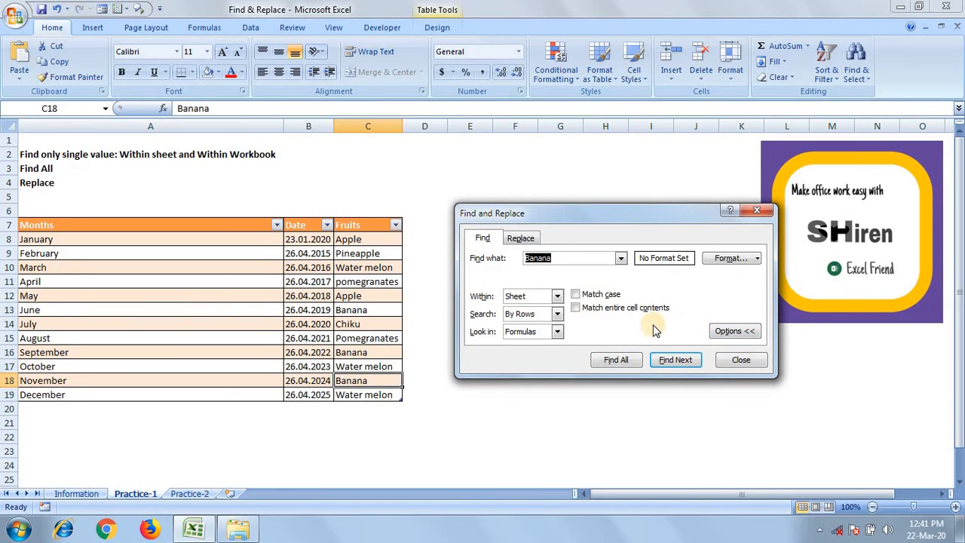
pyautogui.click(557, 296)
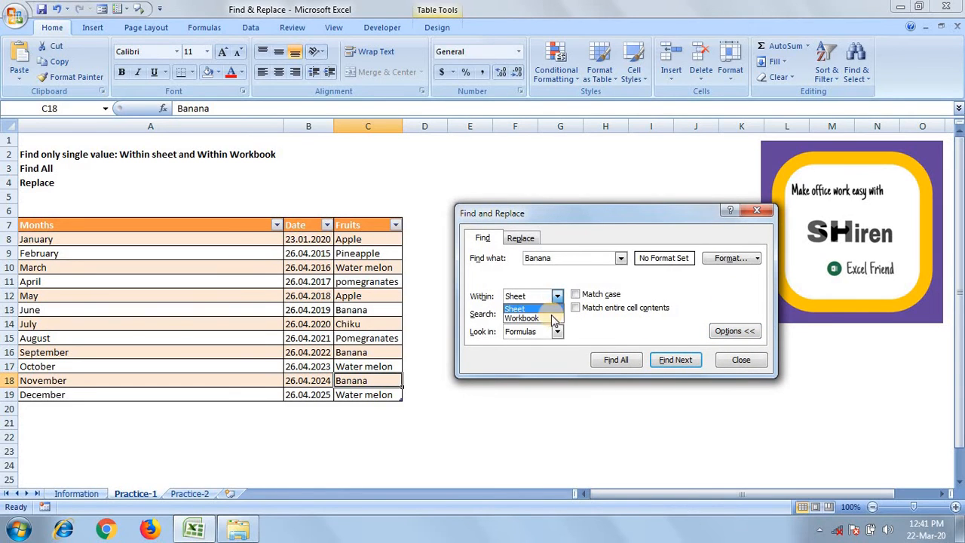
pyautogui.click(552, 318)
pyautogui.click(676, 359)
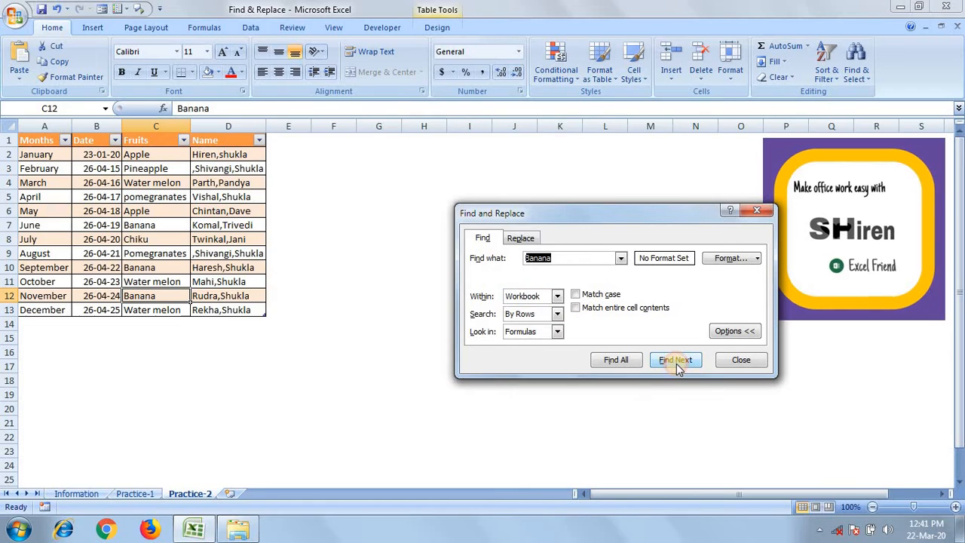
pyautogui.click(198, 496)
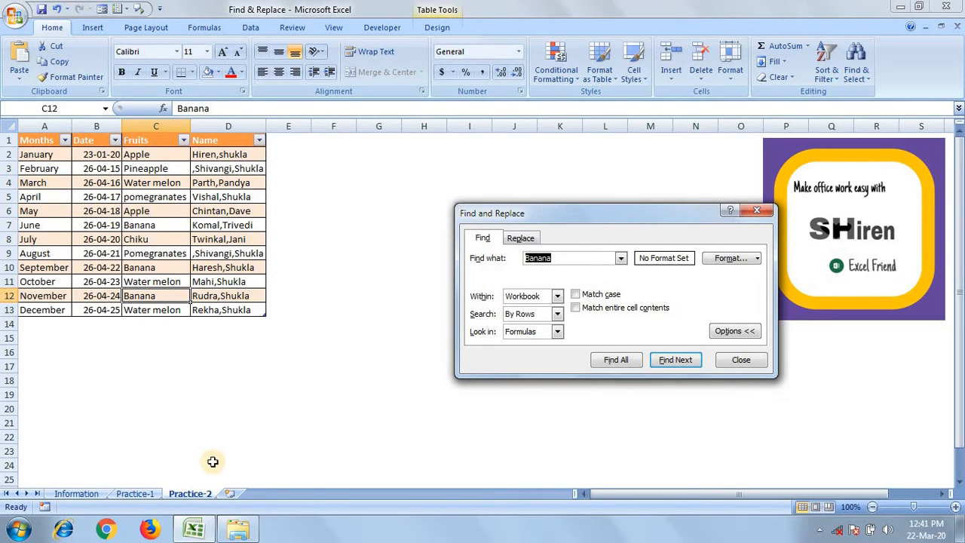
pyautogui.click(675, 361)
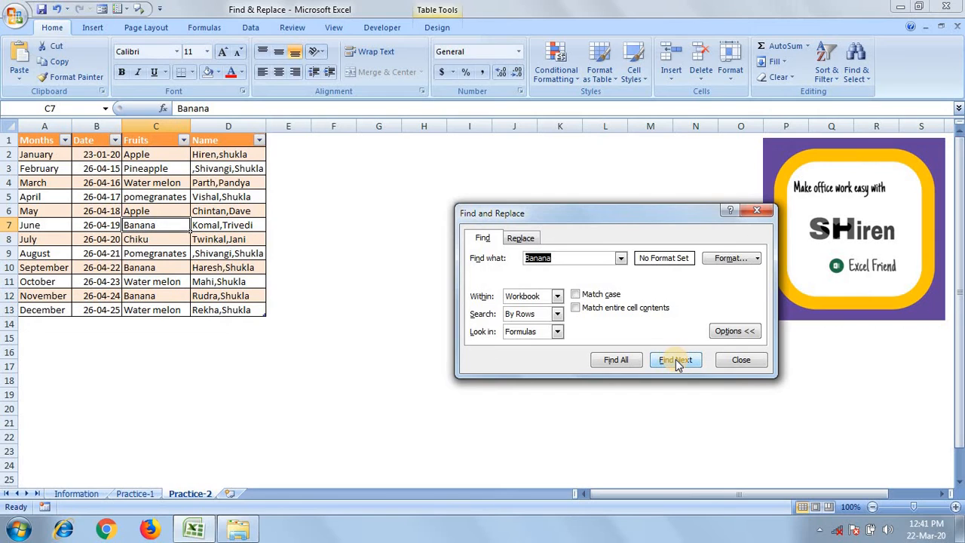
# Step: Limit the search scope to the sheet again and list all Banana cells on Practice-1 in an enlarged results list
pyautogui.click(556, 296)
pyautogui.click(528, 305)
pyautogui.click(753, 337)
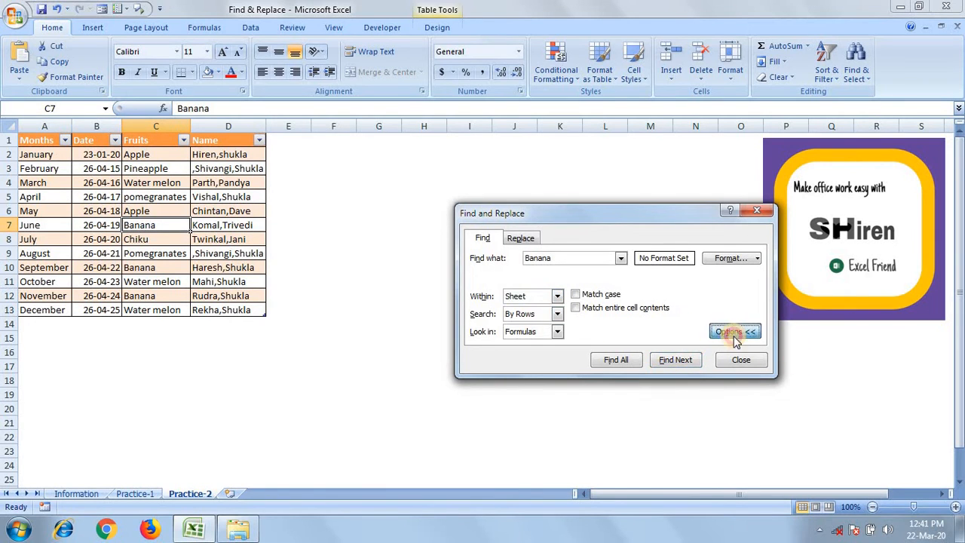
pyautogui.click(131, 495)
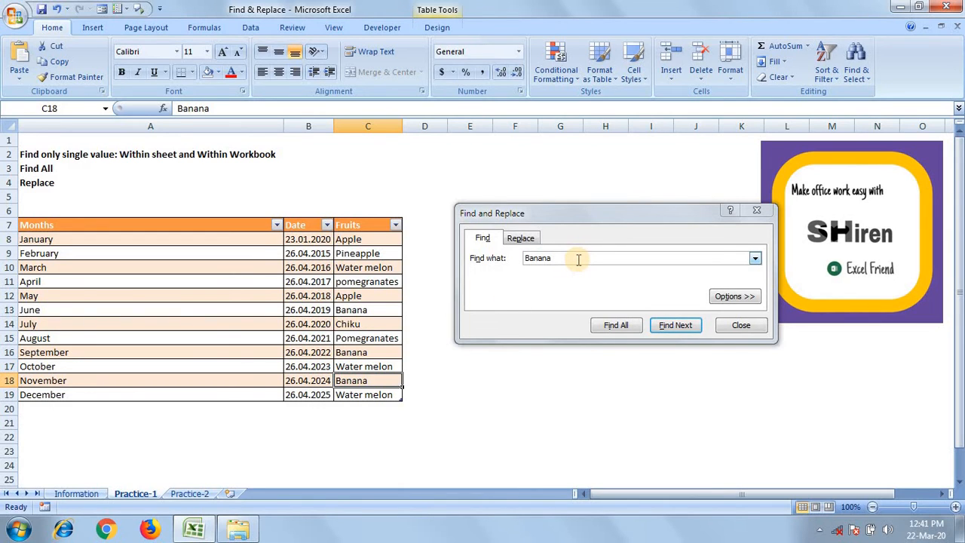
pyautogui.click(603, 324)
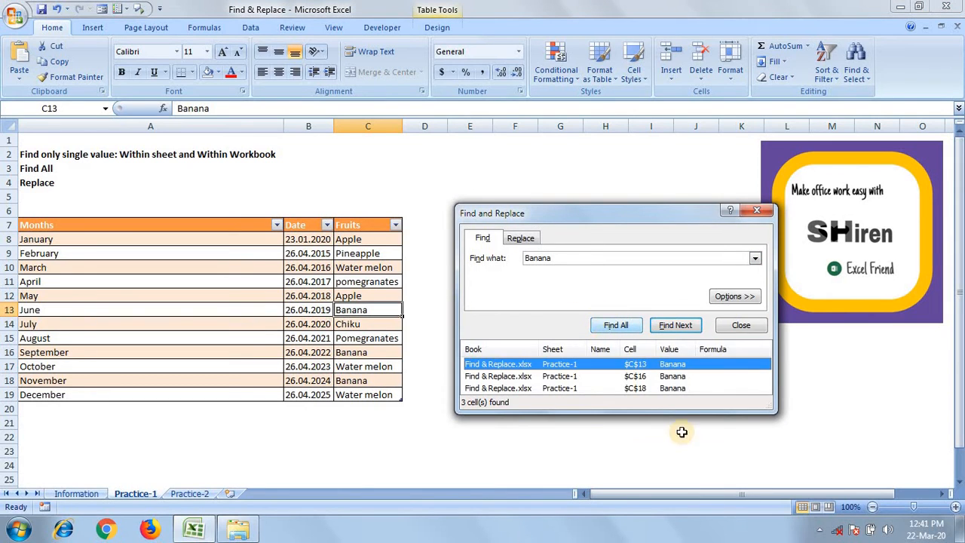
pyautogui.moveTo(775, 407); pyautogui.dragTo(806, 461)
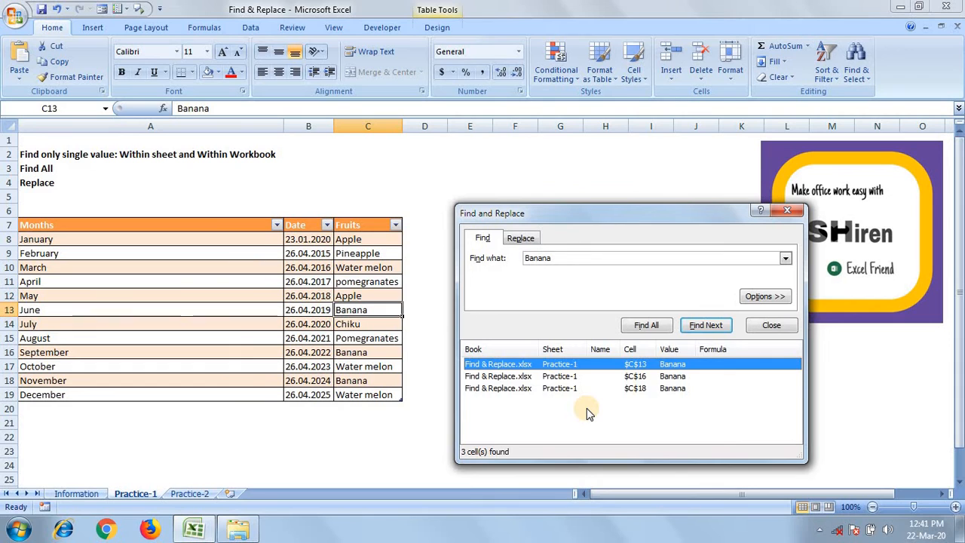
# Step: Select all the found Banana cells and fill them with the standard light green colour
pyautogui.hotkey('ctrl', 'a')
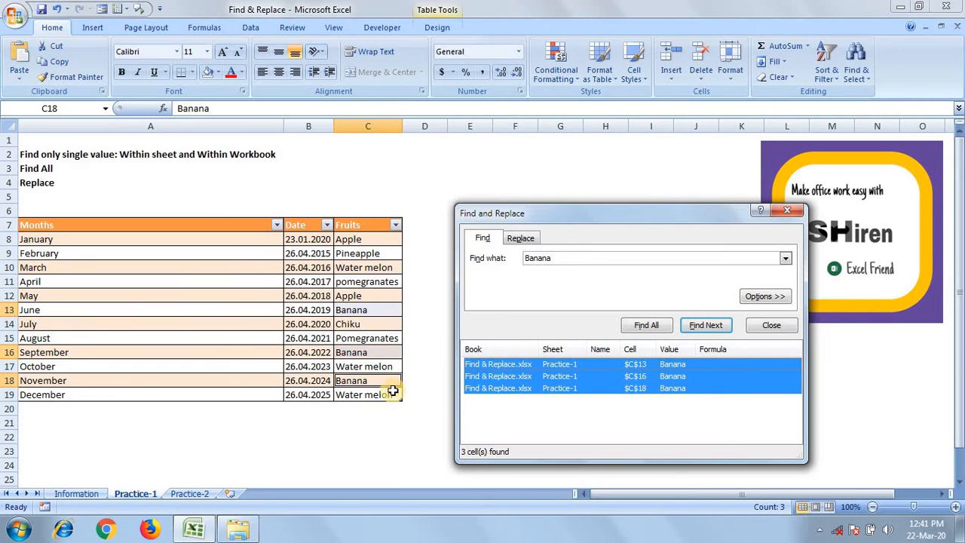
pyautogui.click(218, 73)
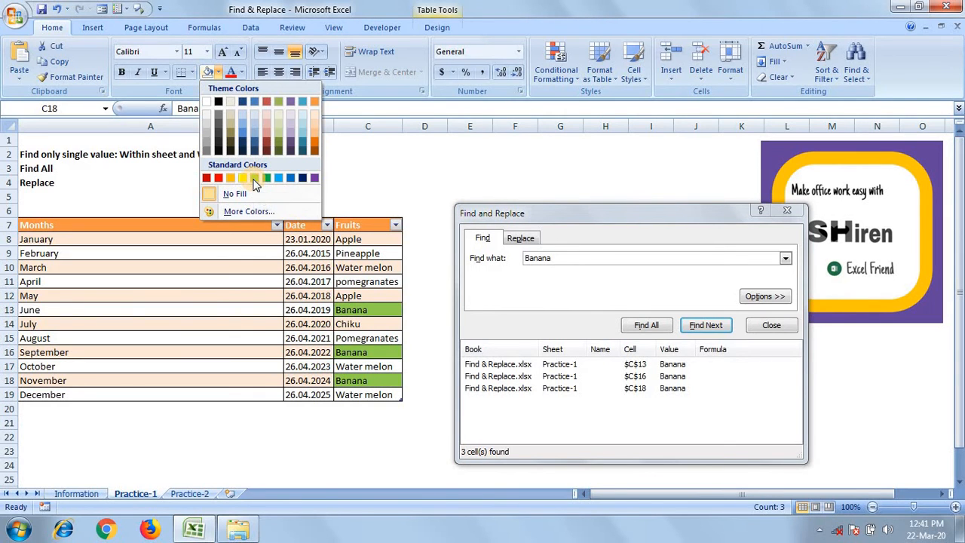
pyautogui.click(788, 213)
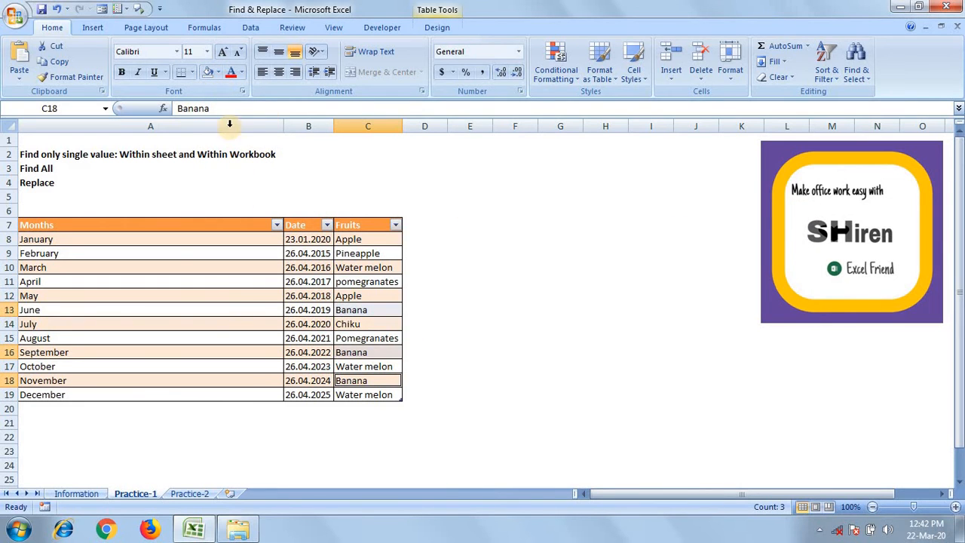
pyautogui.click(218, 72)
pyautogui.click(254, 181)
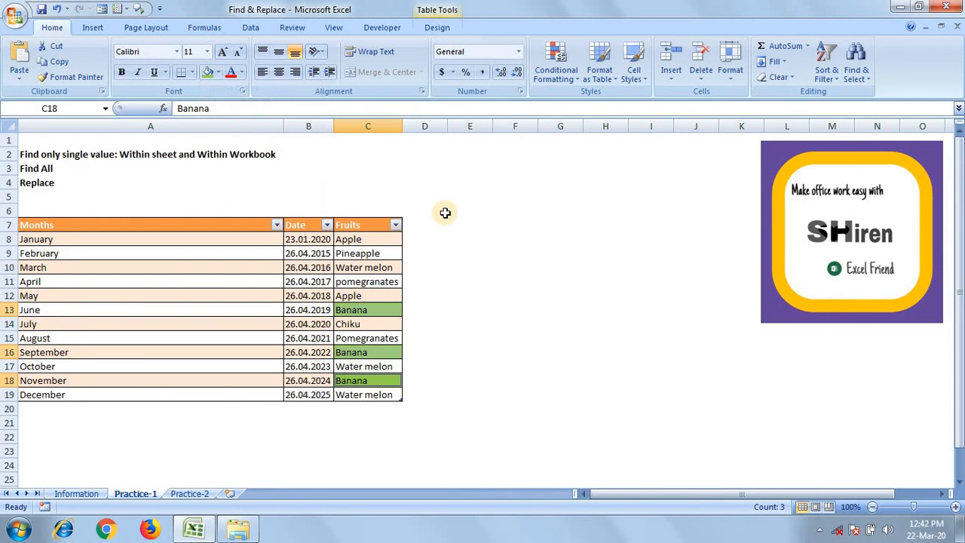
pyautogui.click(445, 211)
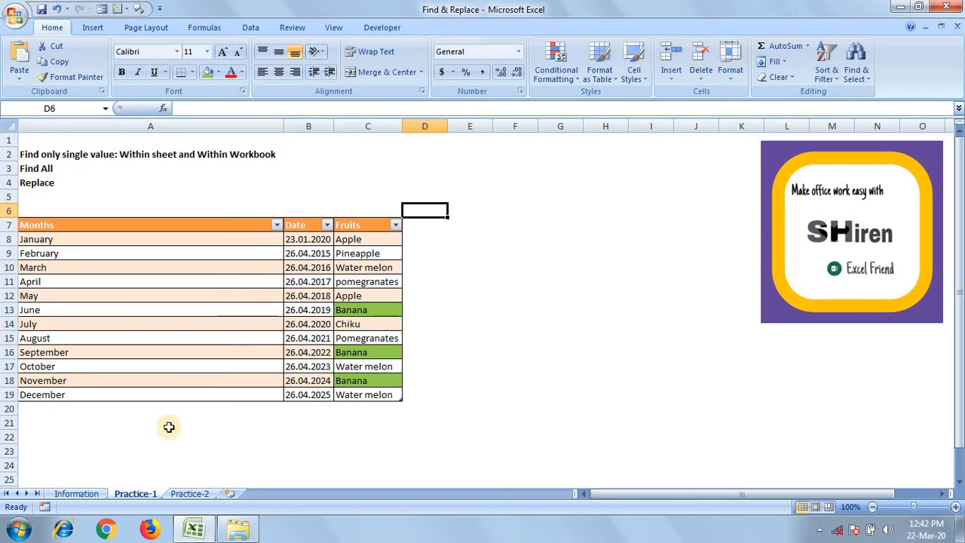
# Step: Switch to the Practice-2 sheet and examine how the first entry in the Name column is separated
pyautogui.click(175, 495)
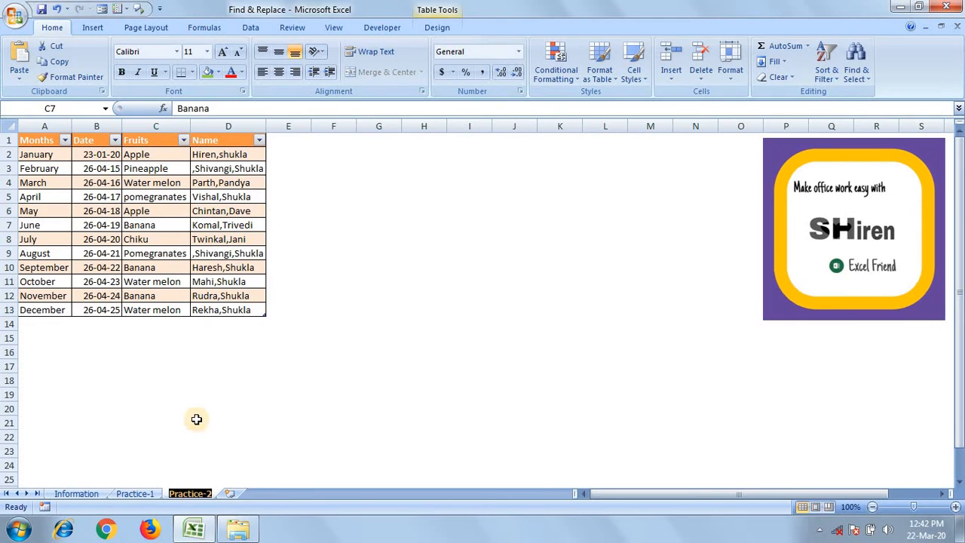
pyautogui.click(318, 234)
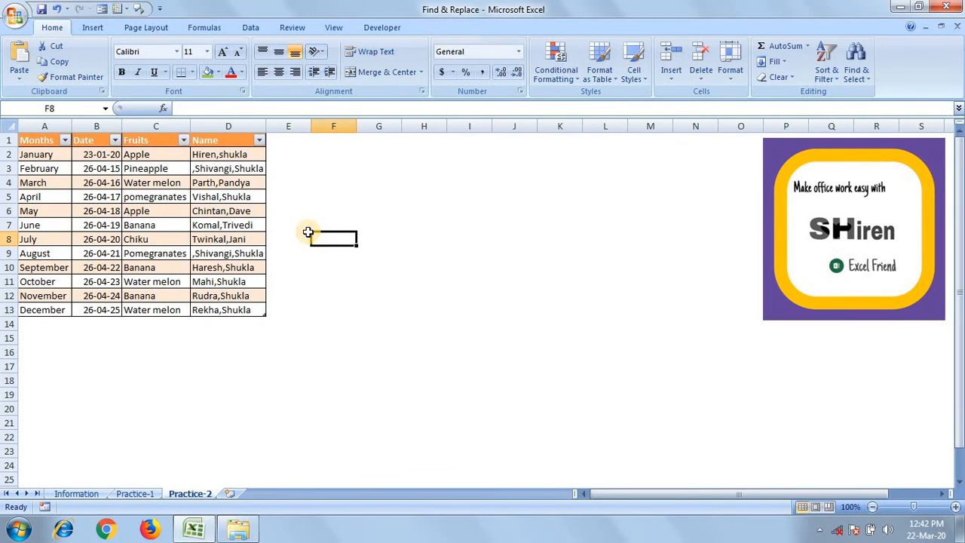
pyautogui.click(236, 125)
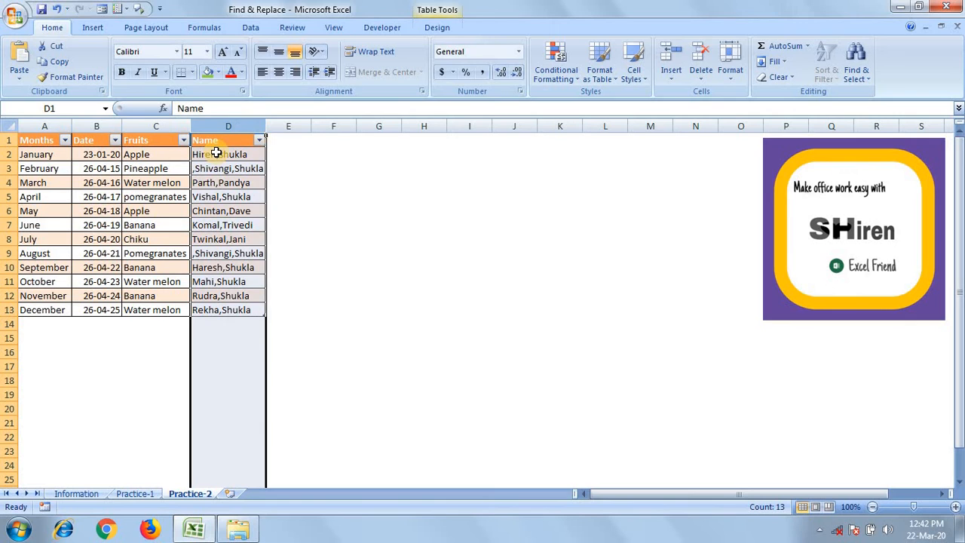
pyautogui.click(217, 153)
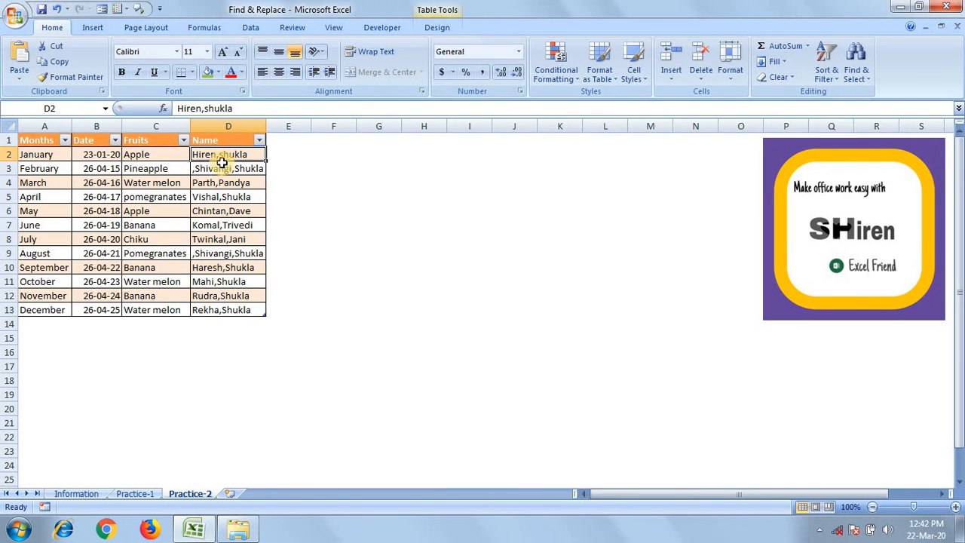
pyautogui.click(195, 108)
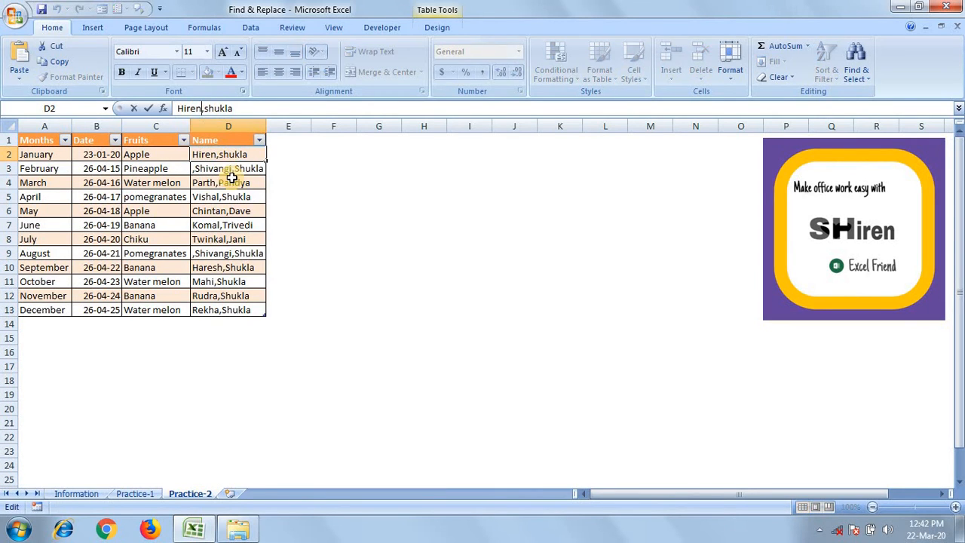
# Step: Replace every comma in the Name column with a space
pyautogui.click(225, 125)
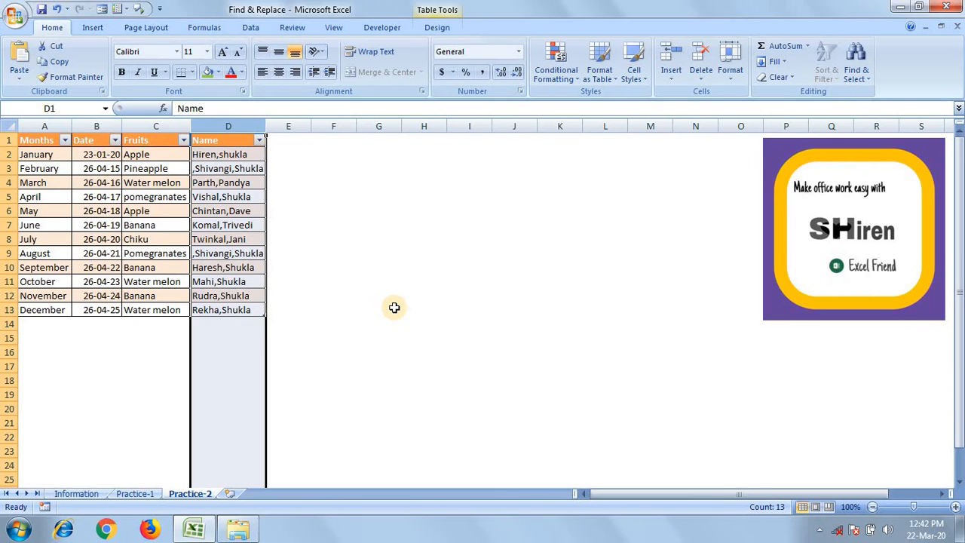
pyautogui.hotkey('ctrl', 'h')
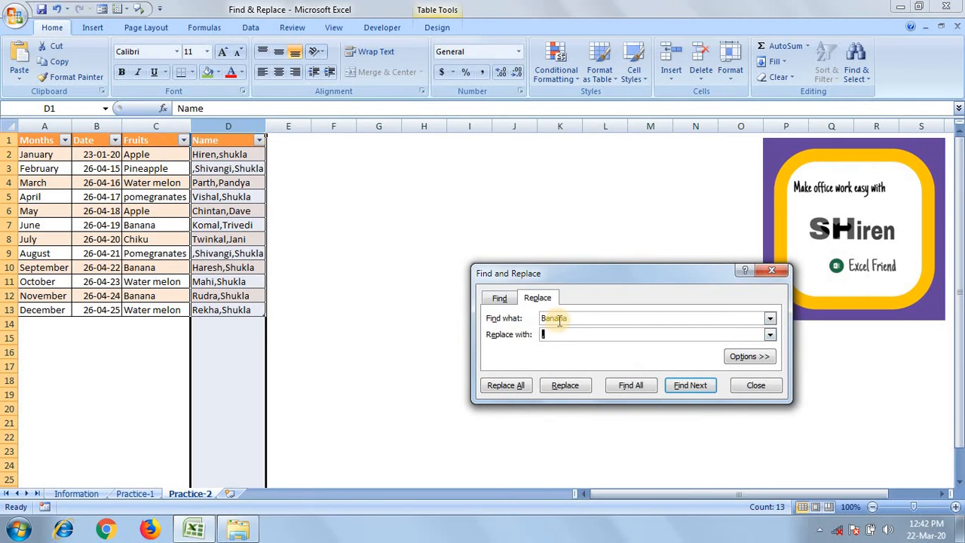
pyautogui.moveTo(567, 322); pyautogui.dragTo(509, 320)
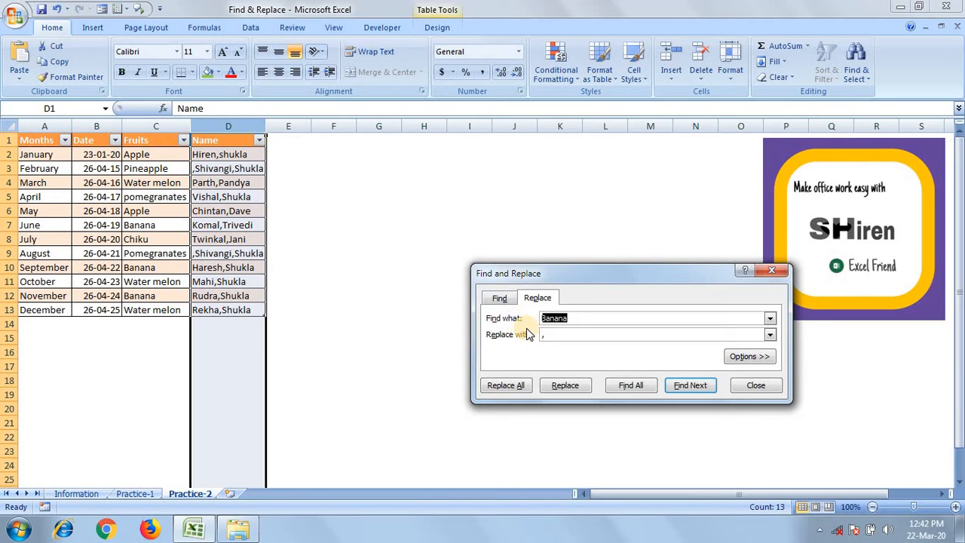
pyautogui.write(',')
pyautogui.click(558, 335)
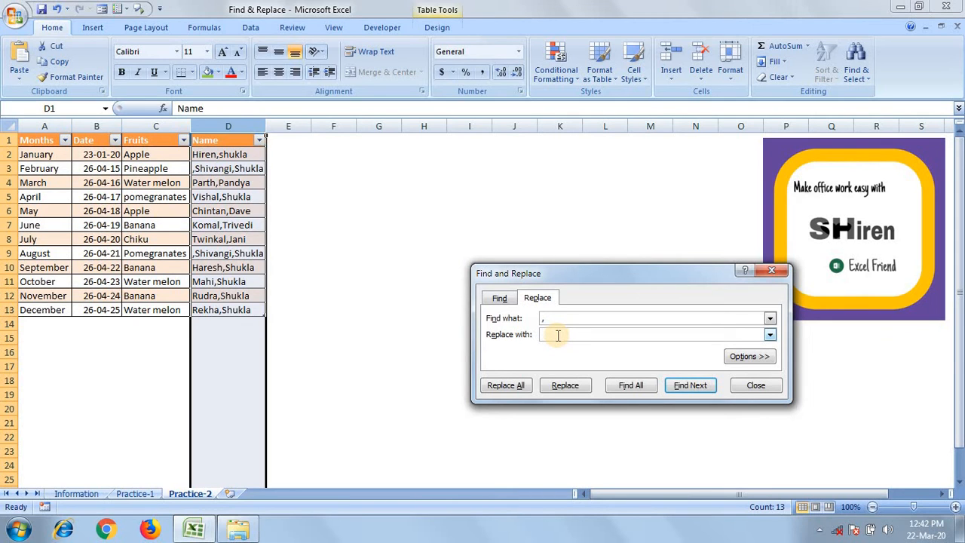
pyautogui.click(506, 386)
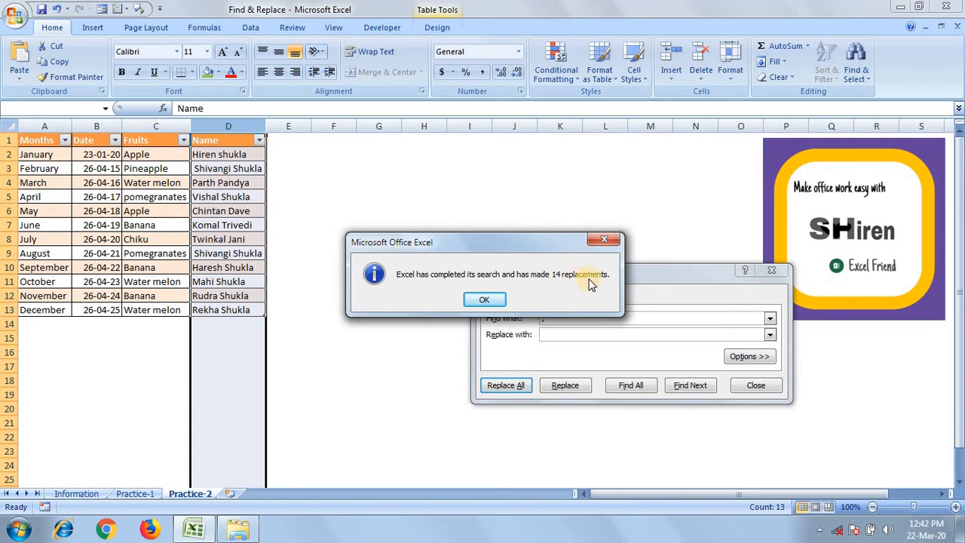
pyautogui.click(497, 301)
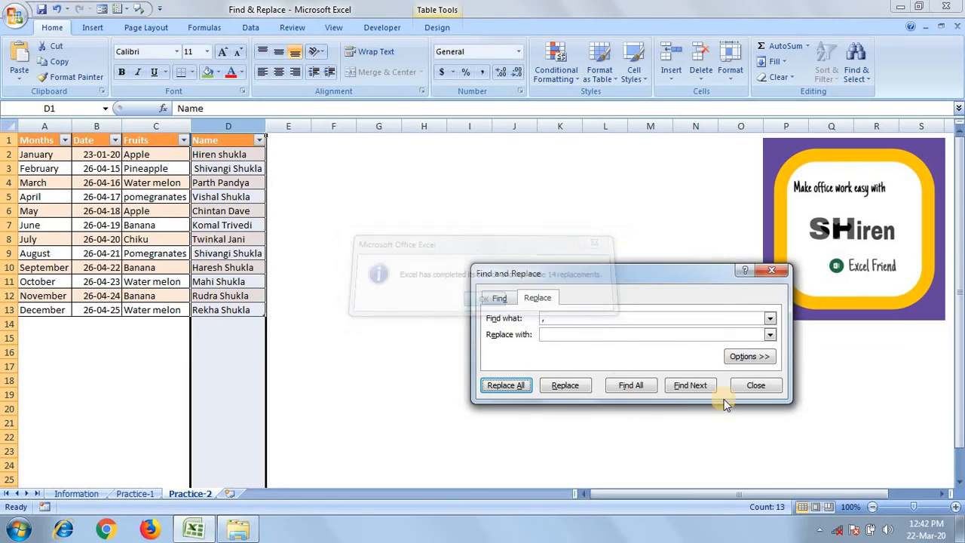
pyautogui.click(765, 387)
pyautogui.click(392, 251)
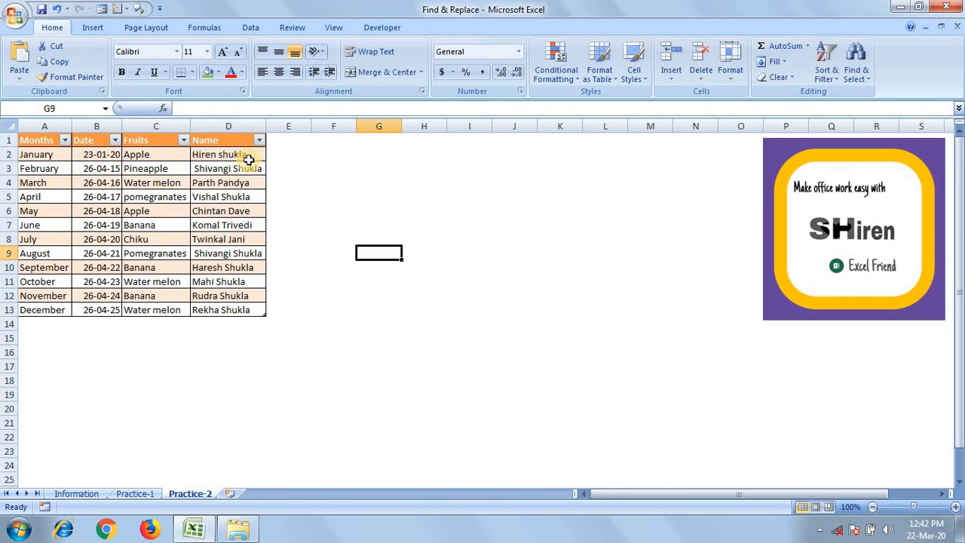
# Step: Remove the leading space from the names in the February and August rows
pyautogui.click(194, 168)
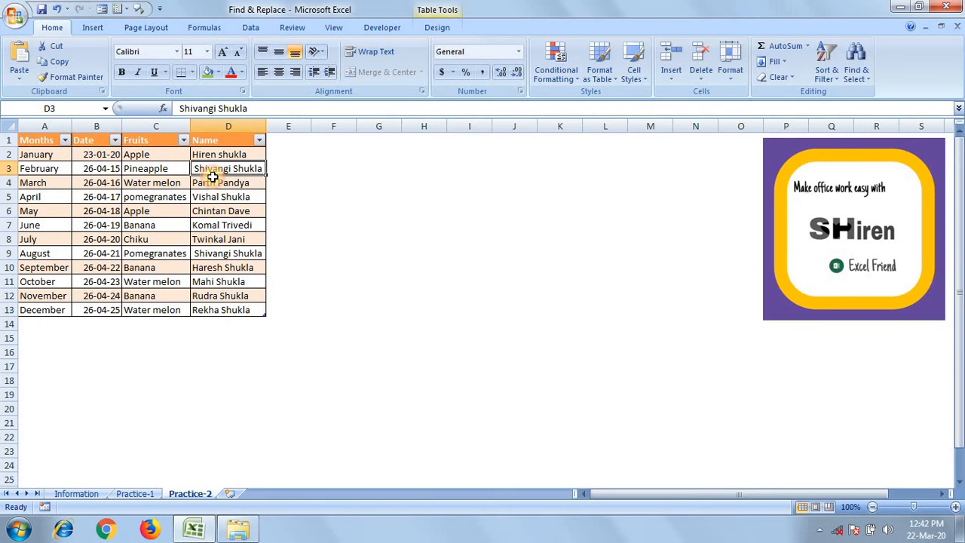
pyautogui.click(178, 108)
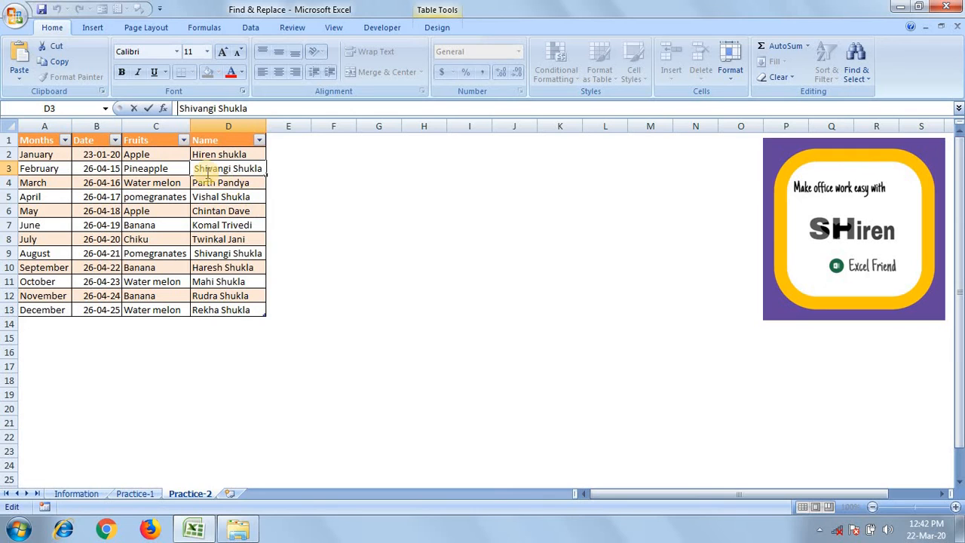
pyautogui.press('BackSpace')
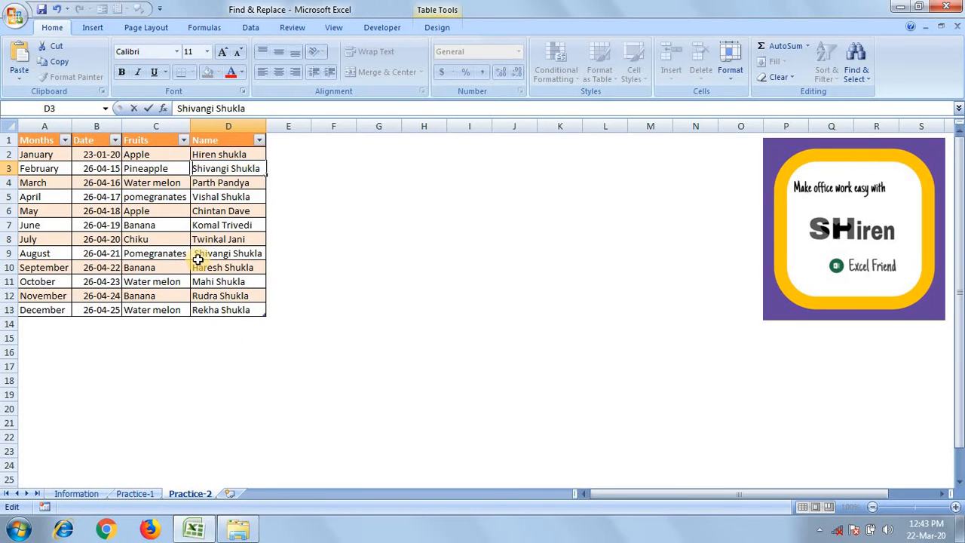
pyautogui.click(195, 254)
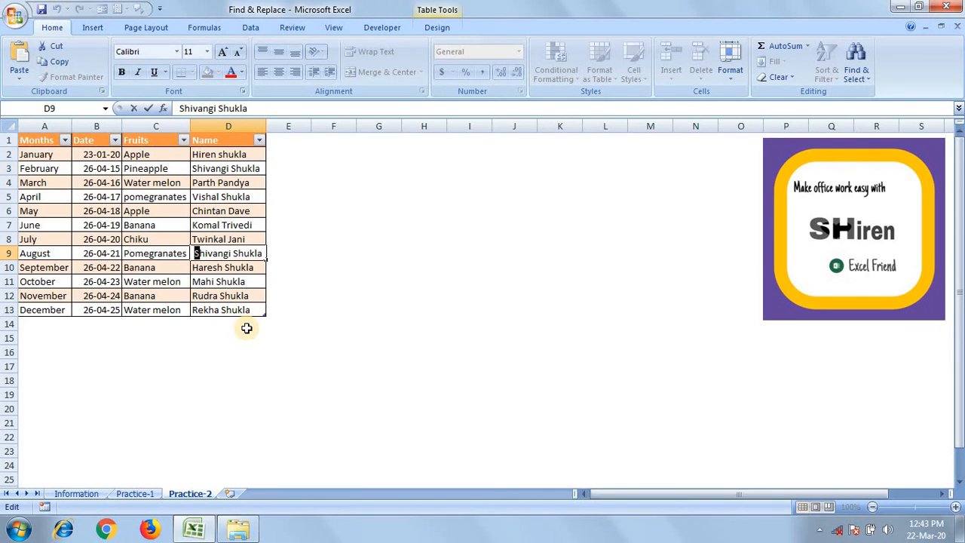
pyautogui.doubleClick(195, 254)
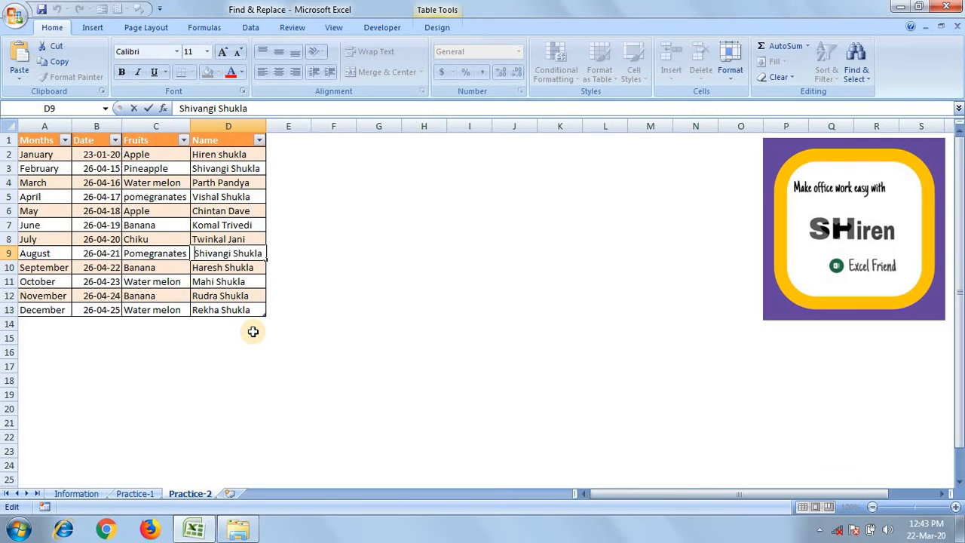
pyautogui.press('BackSpace')
pyautogui.click(345, 294)
pyautogui.doubleClick(346, 294)
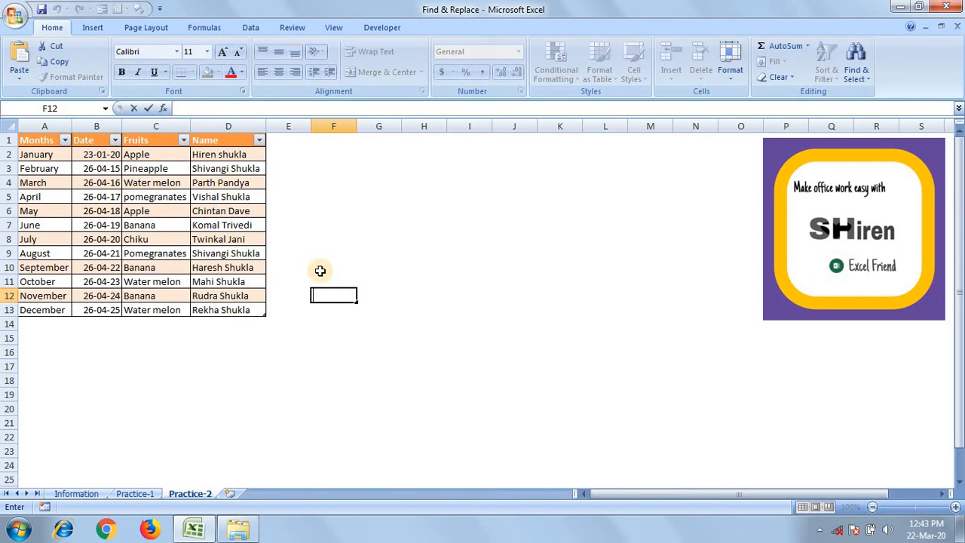
# Step: Copy the full name text from the February row's Name cell
pyautogui.click(234, 166)
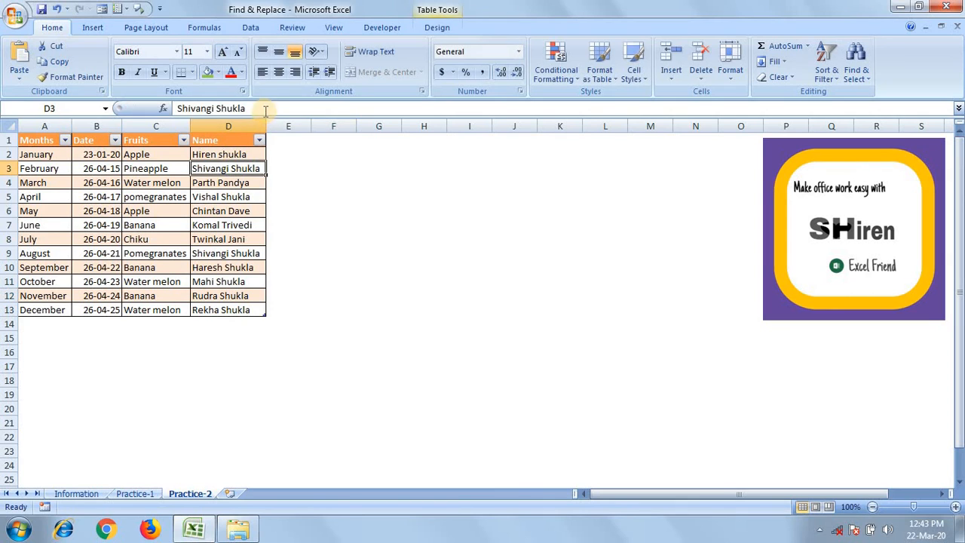
pyautogui.moveTo(258, 108); pyautogui.dragTo(129, 107)
pyautogui.hotkey('ctrl', 'c')
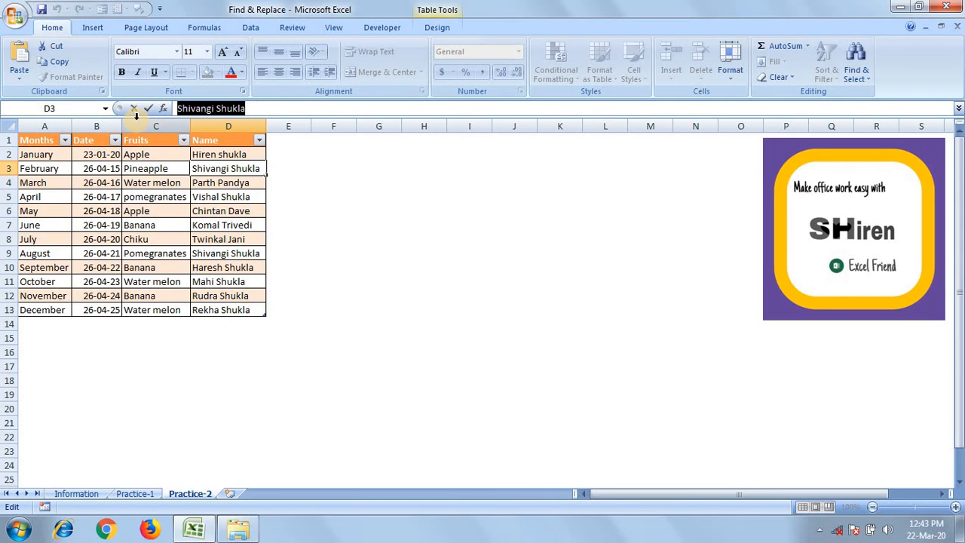
pyautogui.click(315, 180)
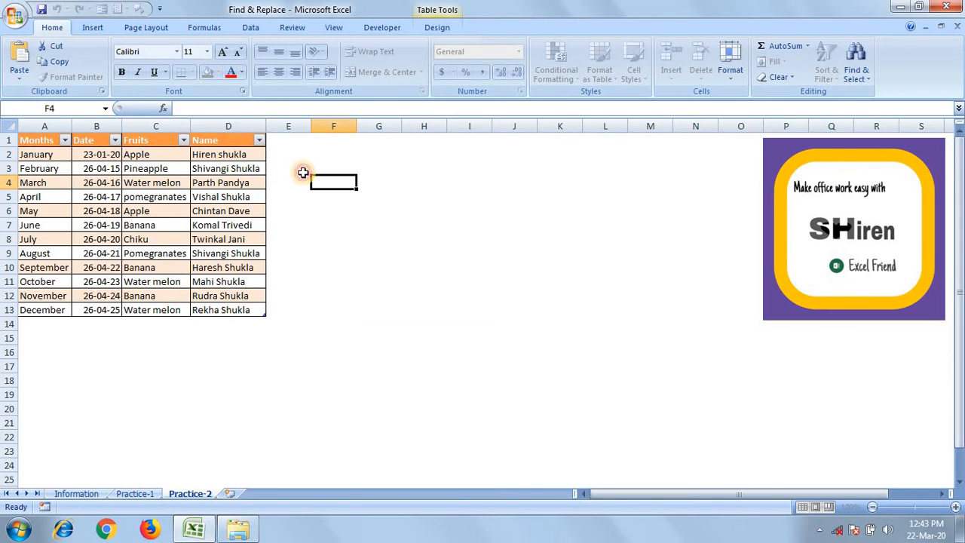
# Step: Start a Replace on the whole Name column with the copied full name as the search term
pyautogui.click(234, 128)
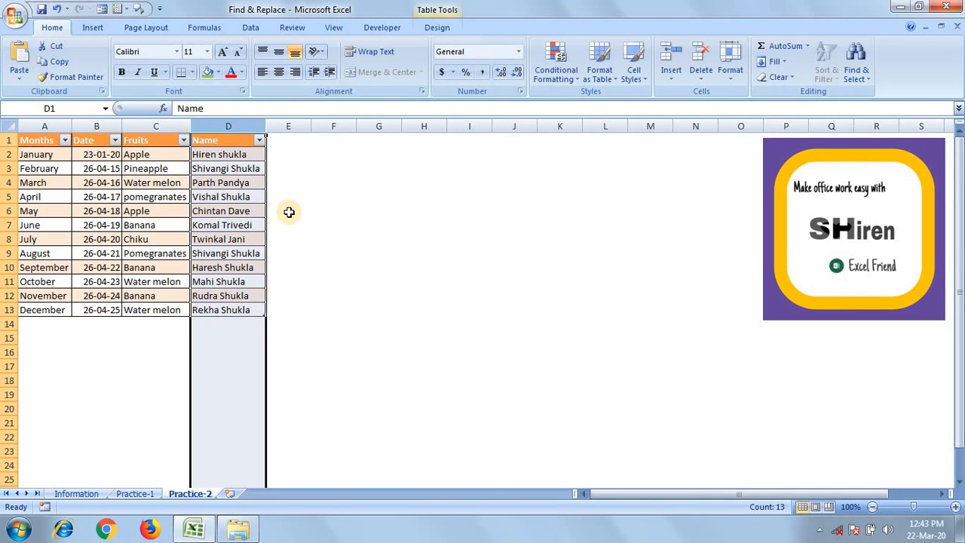
pyautogui.hotkey('ctrl', 'h')
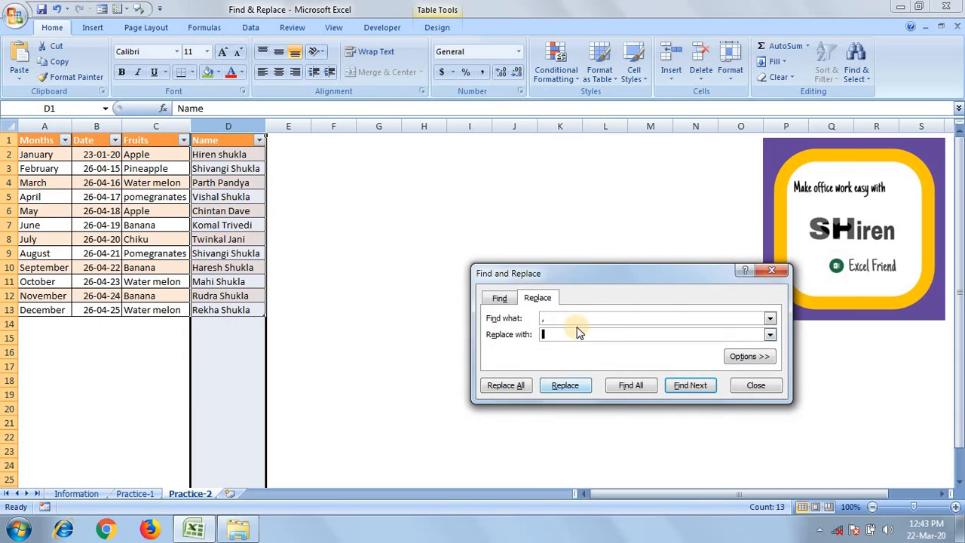
pyautogui.click(577, 319)
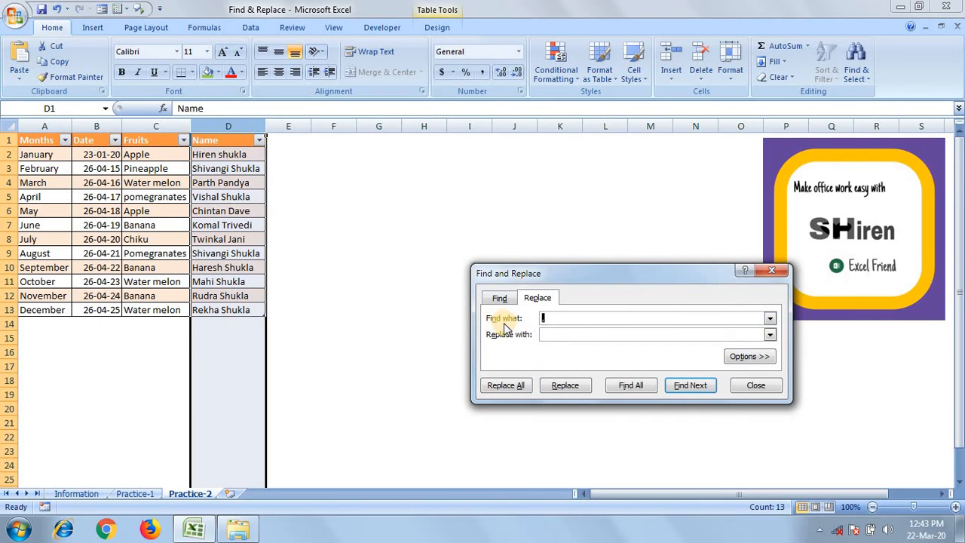
pyautogui.hotkey('ctrl', 'v')
pyautogui.click(576, 336)
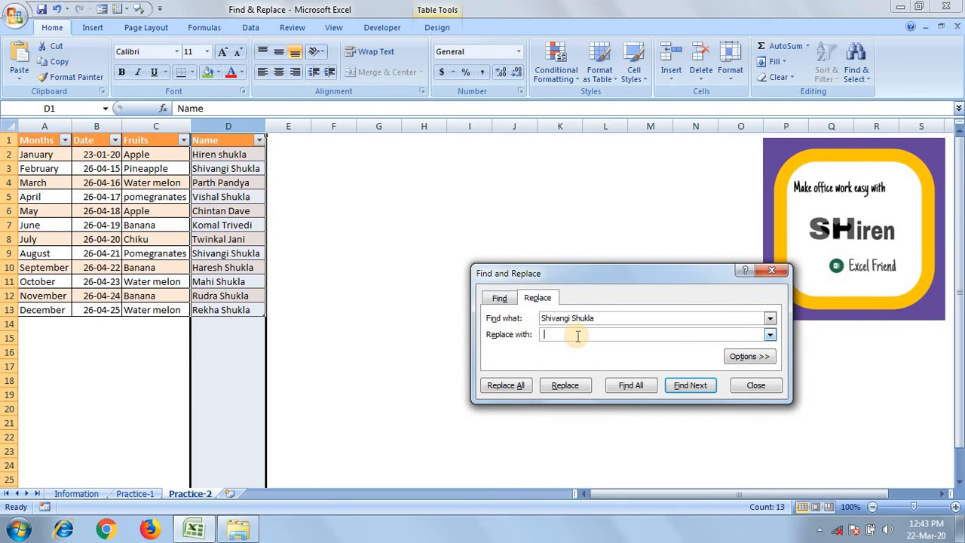
# Step: Replace all matches with the same first name and a new surname, and check the February and August rows
pyautogui.hotkey('ctrl', 'v')
pyautogui.press('BackSpace')
pyautogui.press('BackSpace')
pyautogui.press('BackSpace')
pyautogui.press('BackSpace')
pyautogui.press('BackSpace')
pyautogui.press('BackSpace')
pyautogui.write('Trivedi')
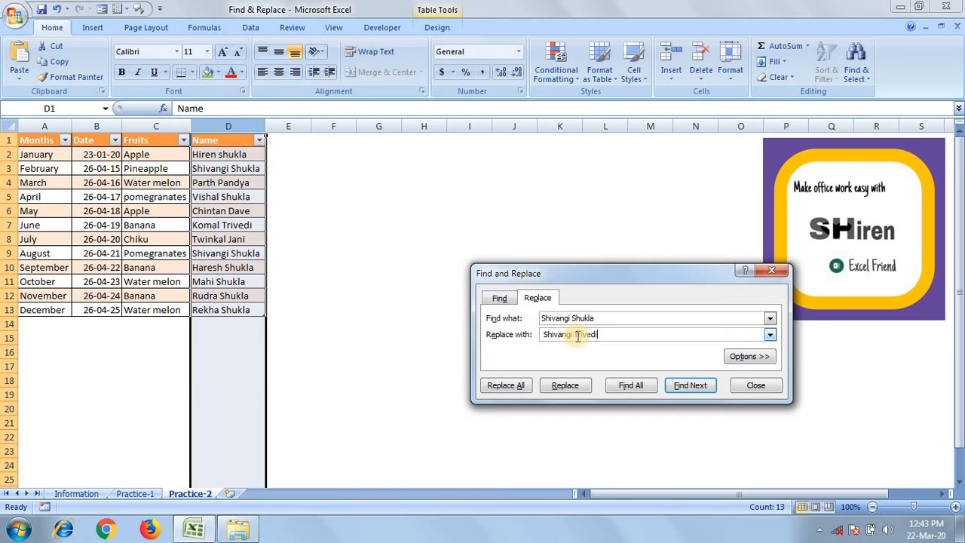
pyautogui.click(505, 385)
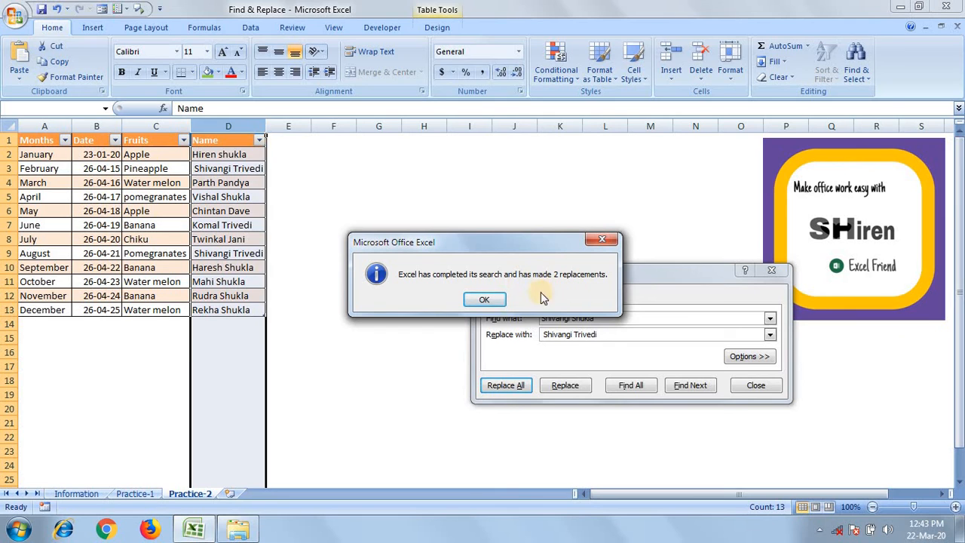
pyautogui.click(501, 300)
pyautogui.click(758, 386)
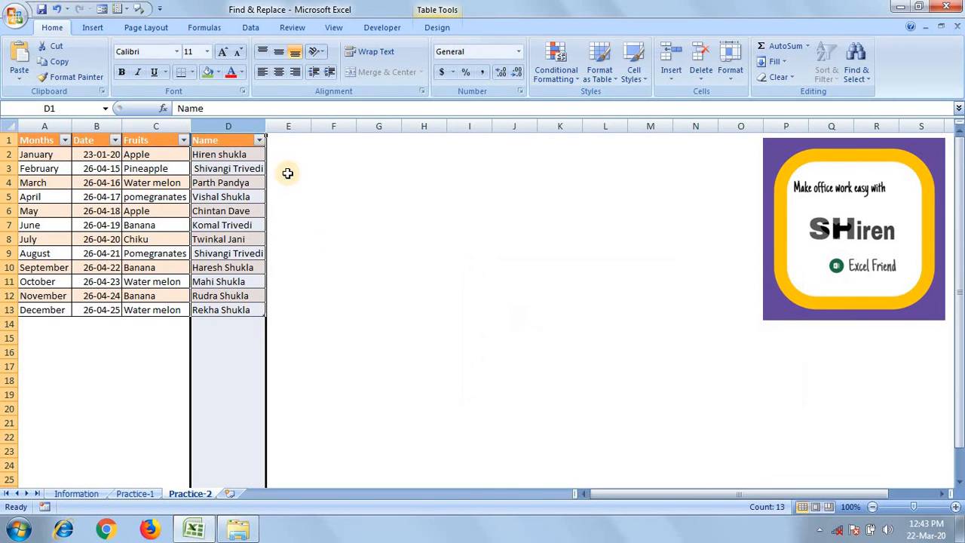
pyautogui.click(302, 258)
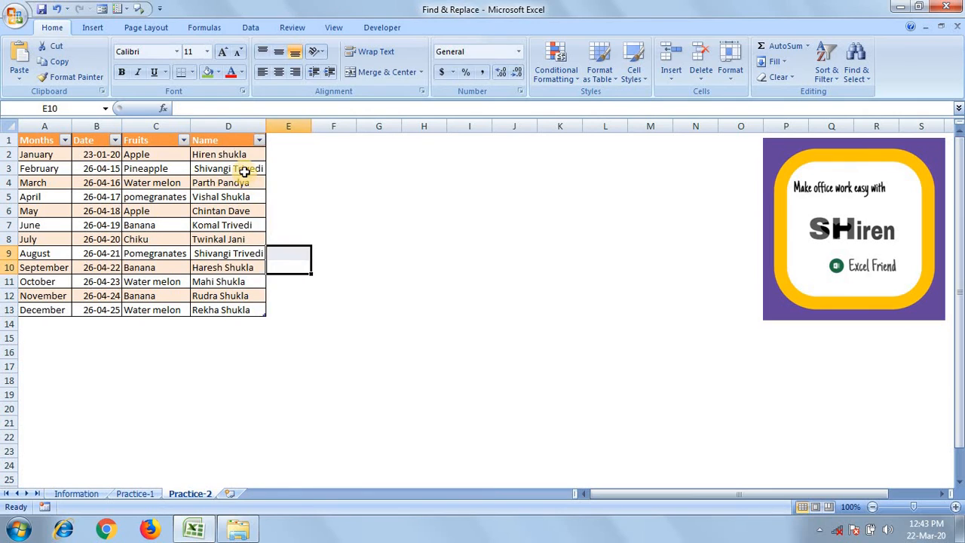
pyautogui.click(248, 170)
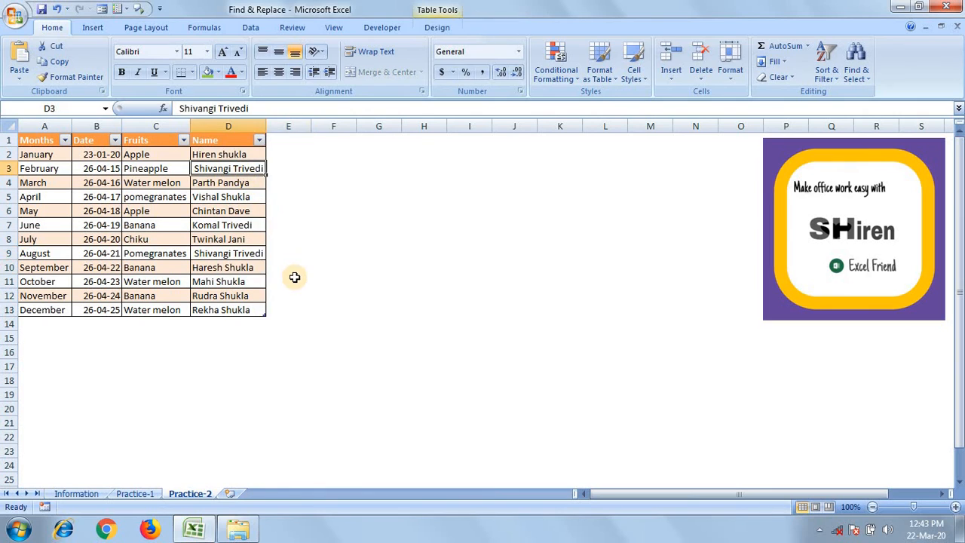
pyautogui.click(253, 255)
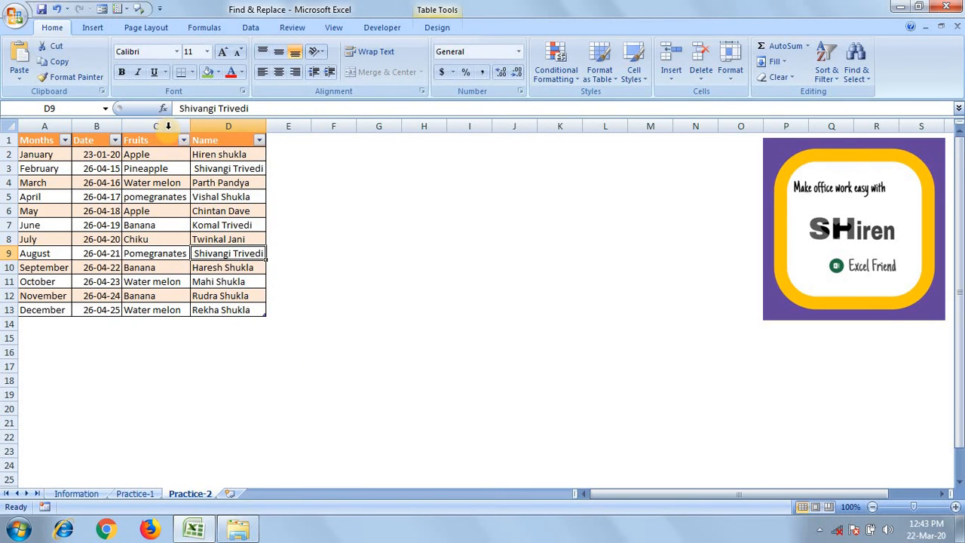
# Step: Replace all occurrences of "Apple" in the Fruits column with "Chiku"
pyautogui.click(169, 126)
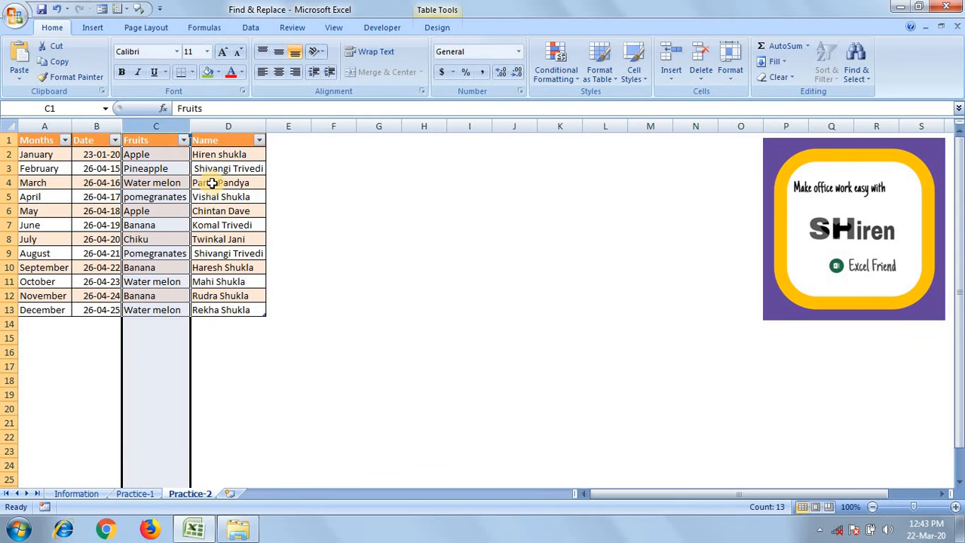
pyautogui.hotkey('ctrl', 'h')
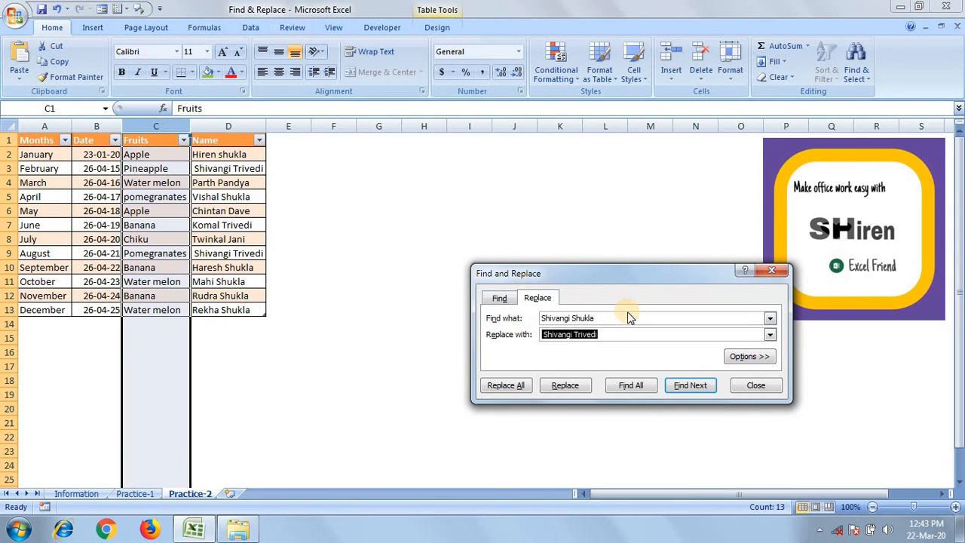
pyautogui.click(614, 316)
pyautogui.write('Apple')
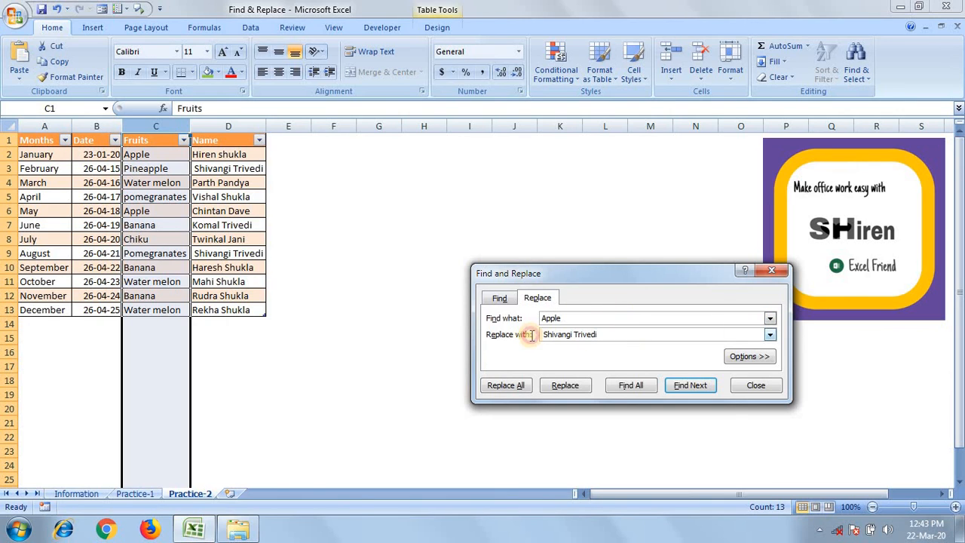
pyautogui.press('Tab')
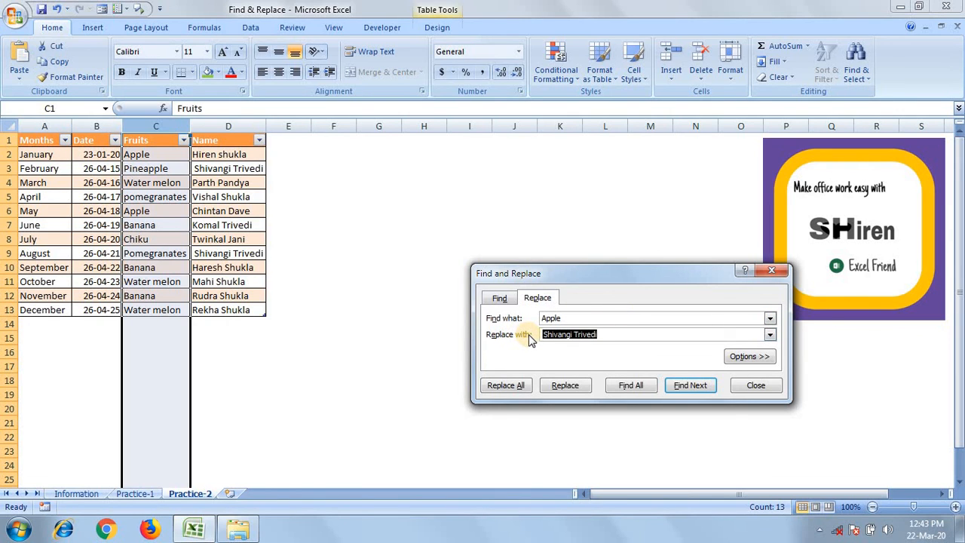
pyautogui.write('Chiku')
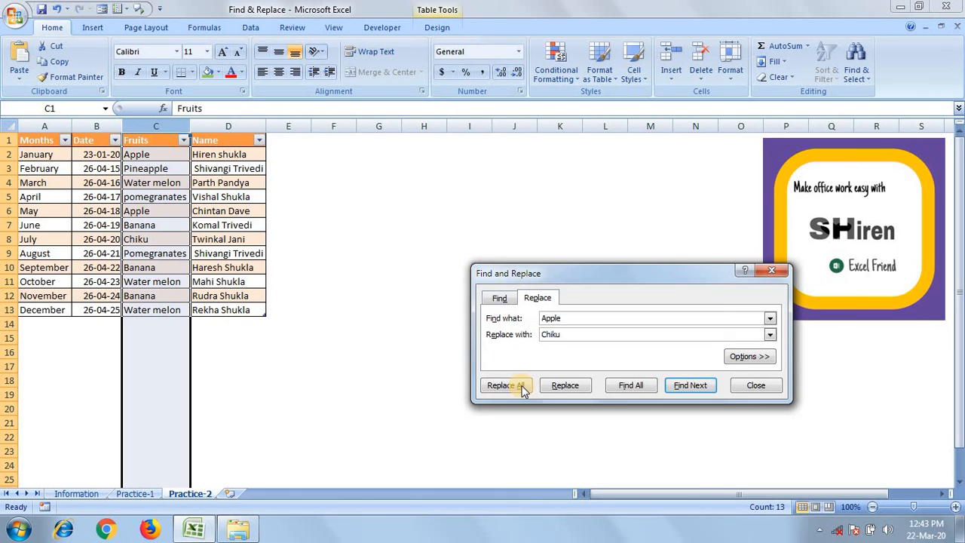
pyautogui.click(520, 387)
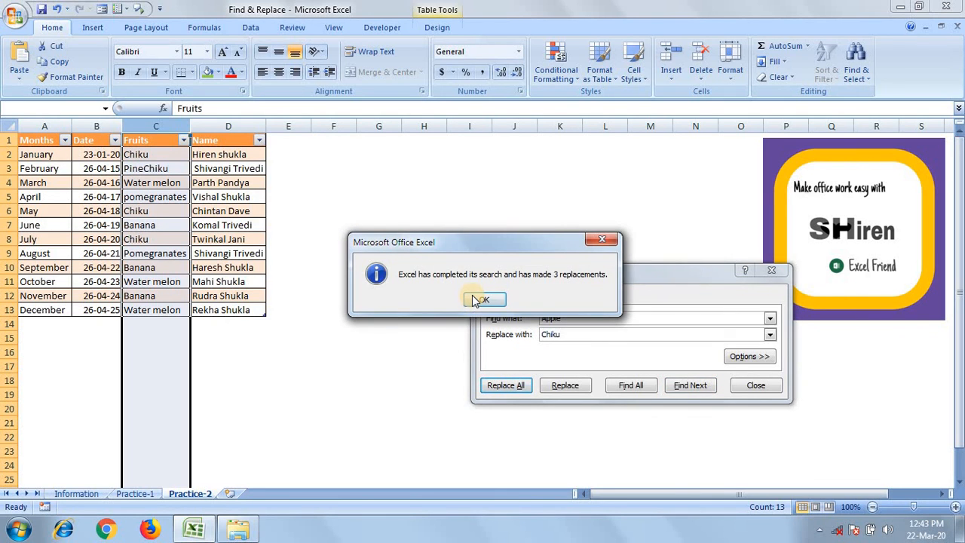
pyautogui.click(476, 300)
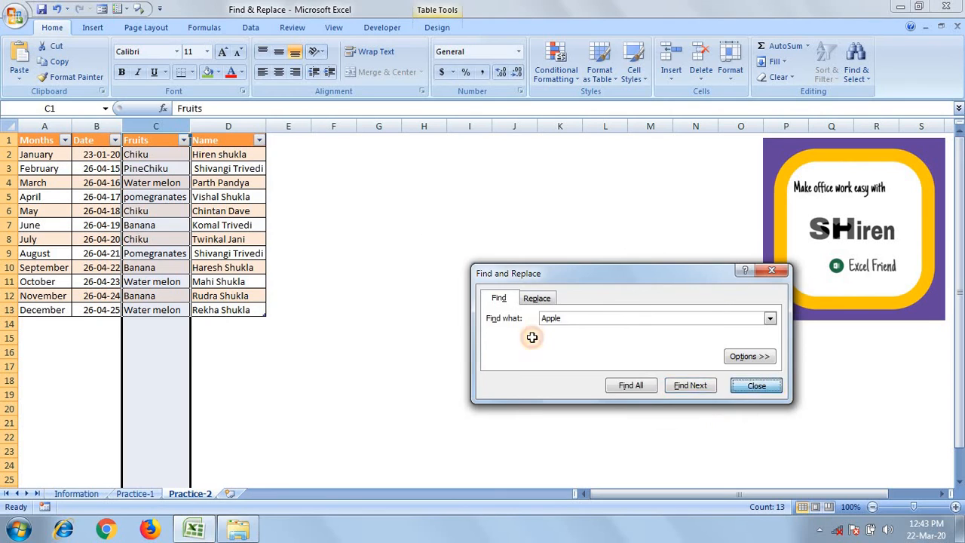
pyautogui.press('Escape')
pyautogui.click(416, 282)
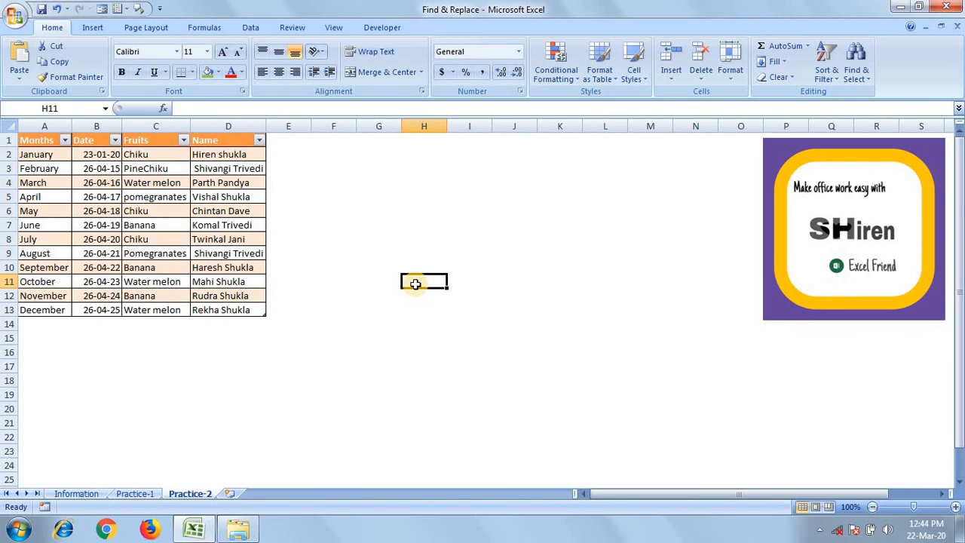